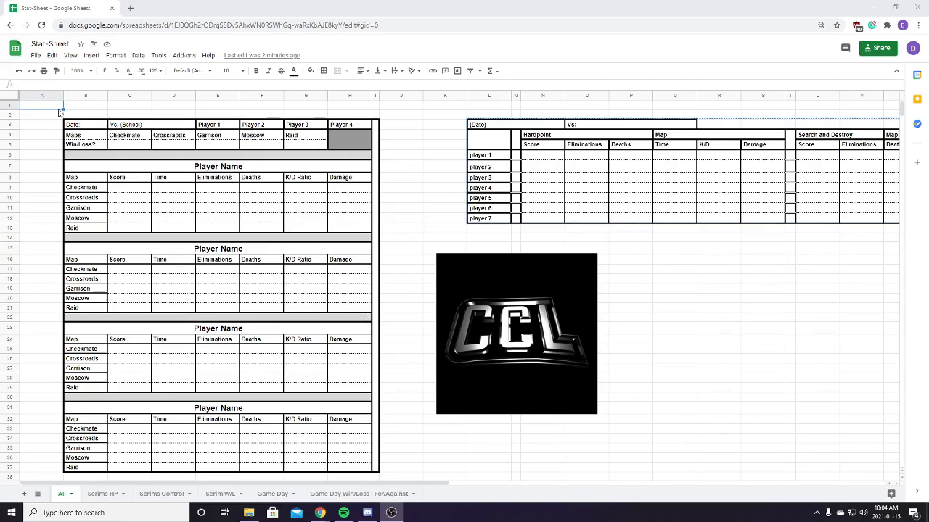
Open the Scrims HP sheet and examine the per-map stat rows in each player's table
click(101, 495)
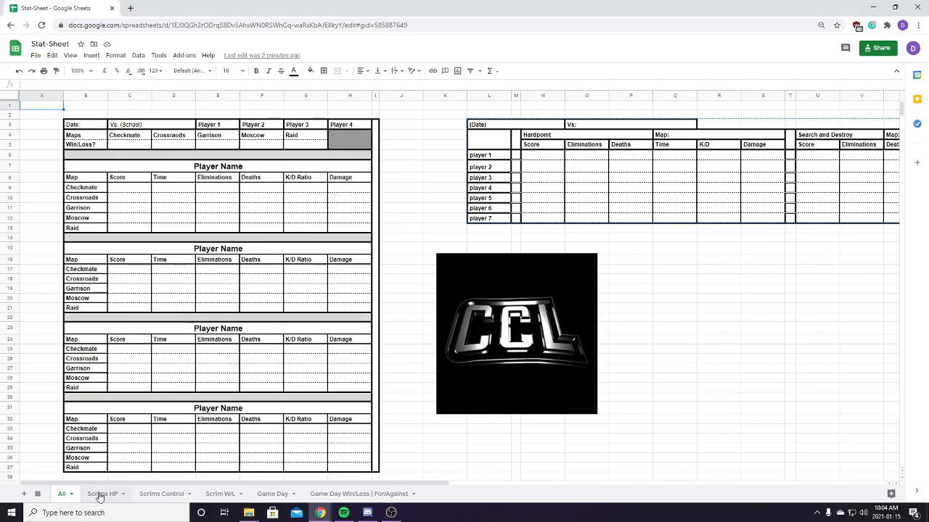
click(349, 166)
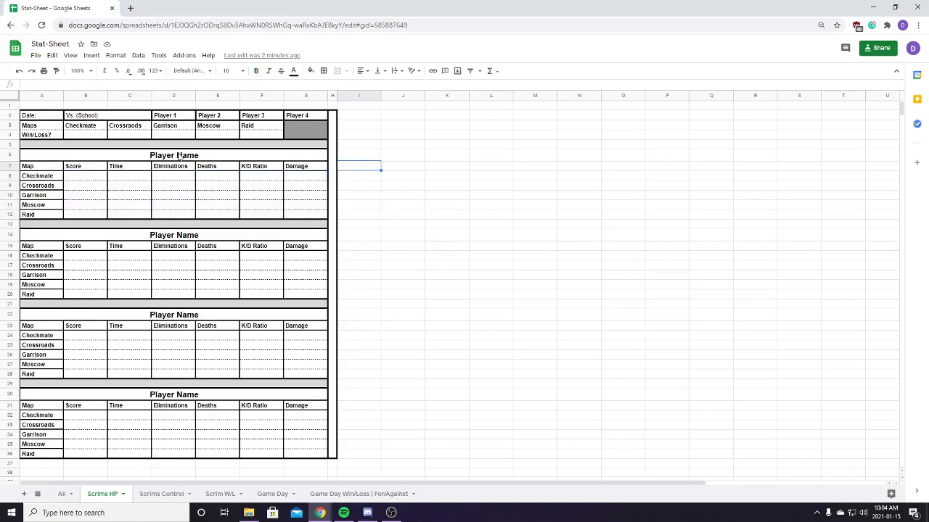
drag(202, 160, 218, 215)
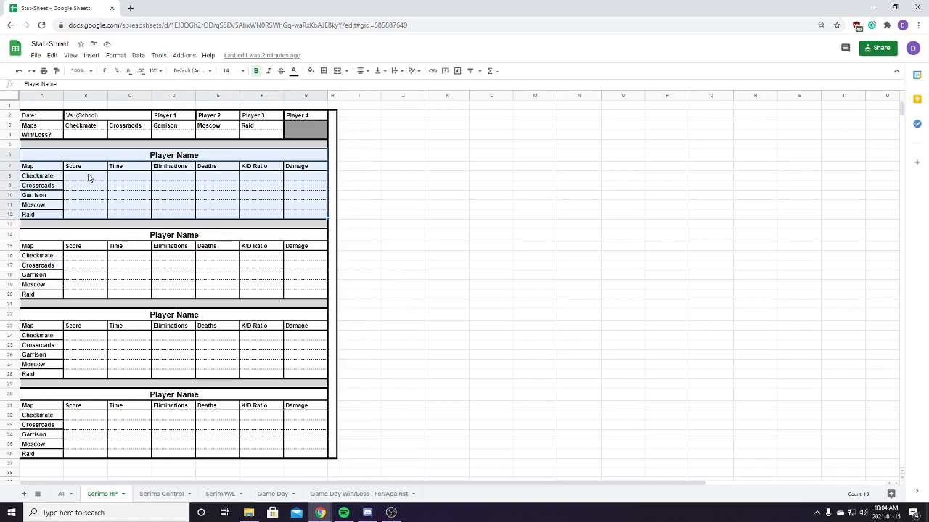
drag(81, 179, 294, 182)
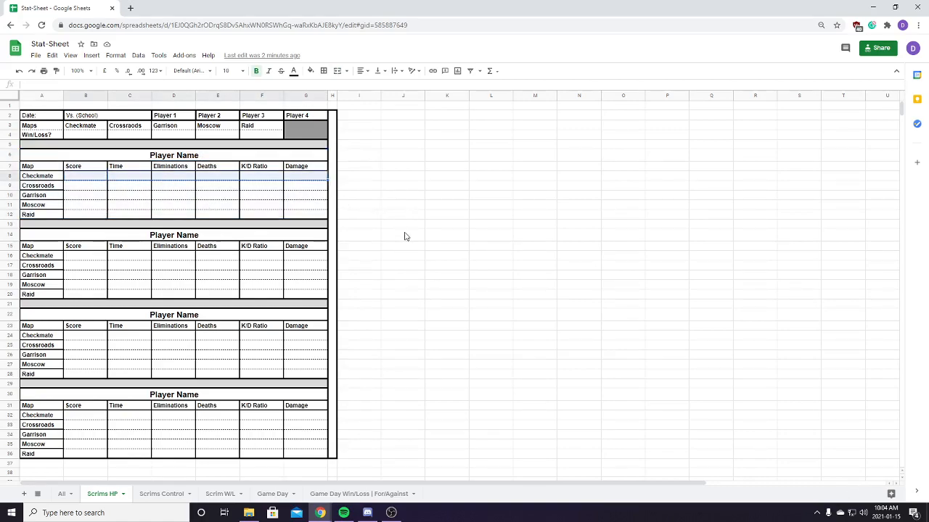
drag(90, 178, 302, 180)
drag(94, 258, 305, 257)
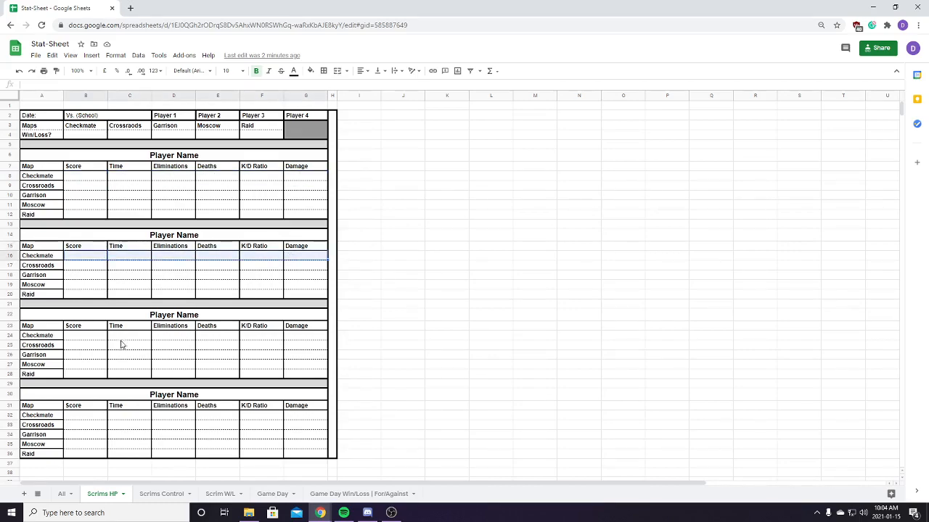
drag(85, 338, 301, 342)
drag(91, 417, 305, 421)
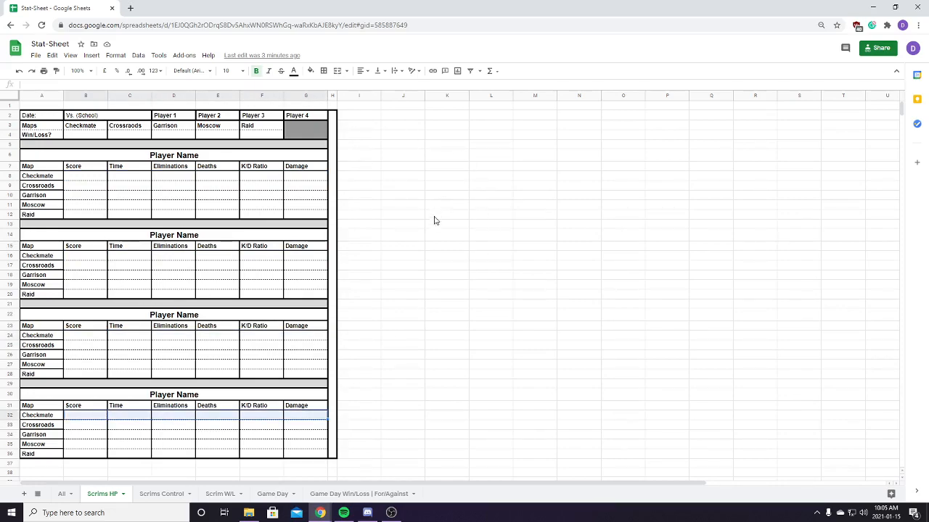
drag(84, 179, 296, 221)
drag(38, 177, 54, 214)
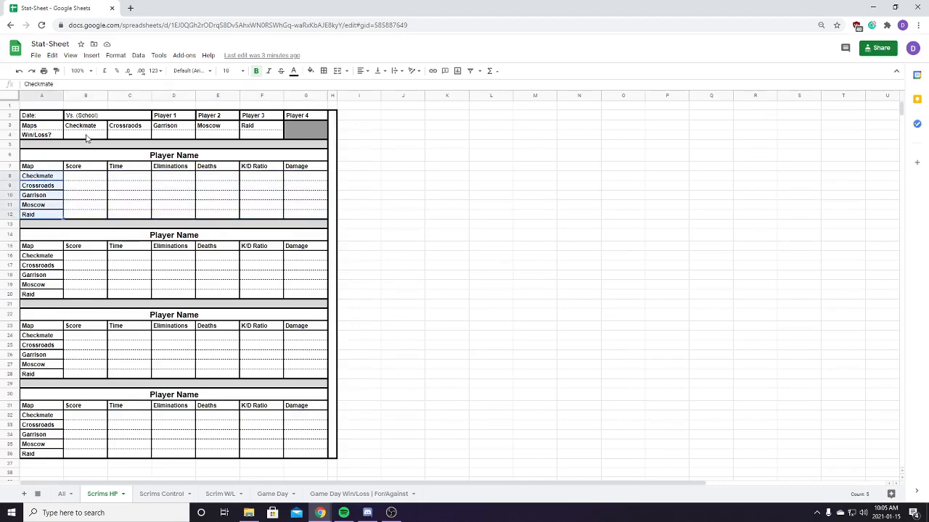
Examine the Win/Loss cells for the five maps and the player and school header cells on the Scrims HP sheet
click(85, 138)
click(129, 139)
click(164, 139)
click(223, 136)
click(269, 139)
drag(176, 120, 319, 120)
click(114, 117)
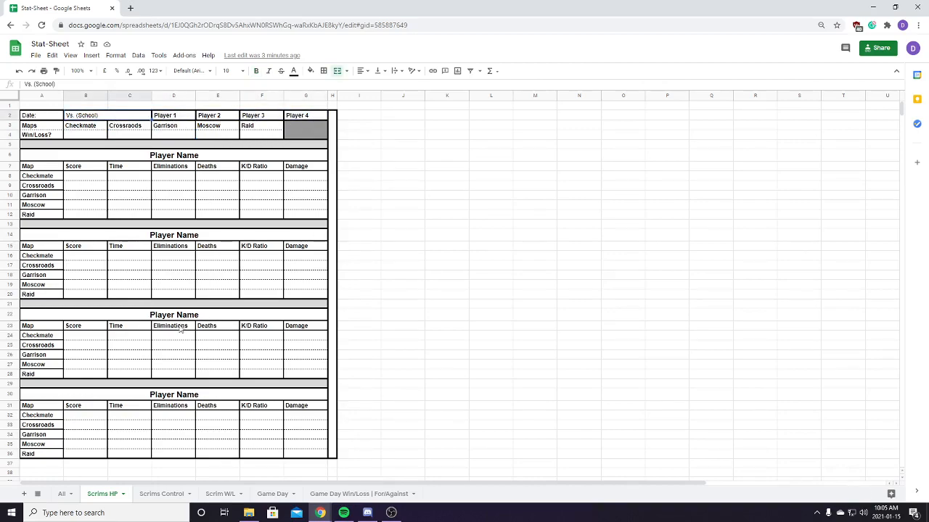
Review the Scrims Control sheet and the Average W/L formula of the Hardpoint table on the Scrim W/L sheet
click(161, 494)
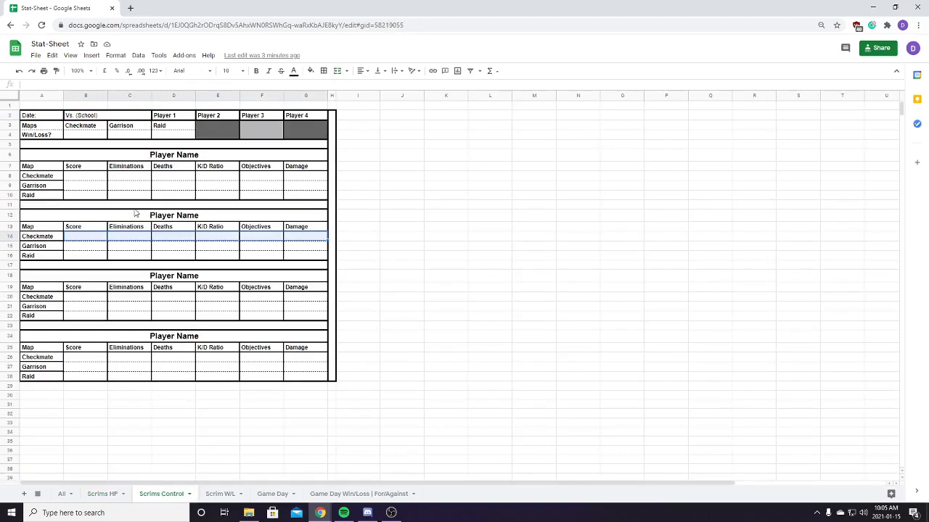
click(37, 106)
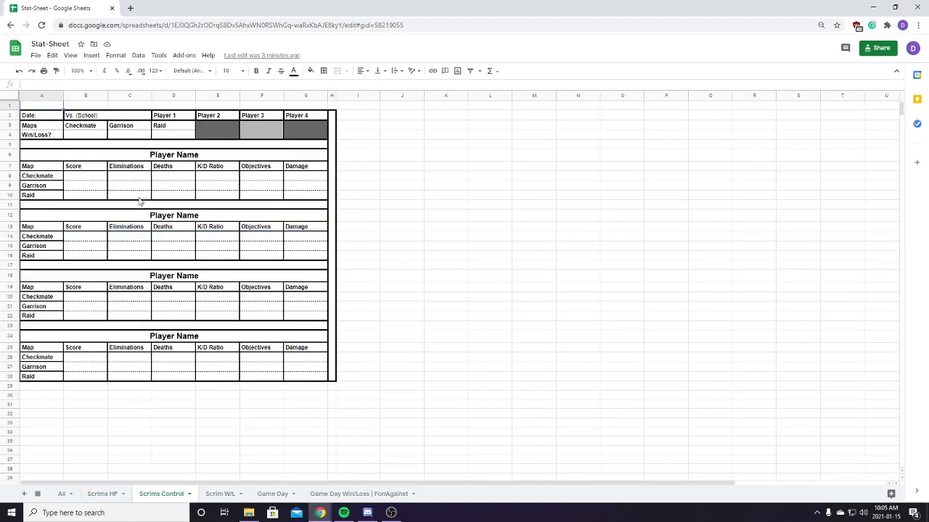
click(223, 494)
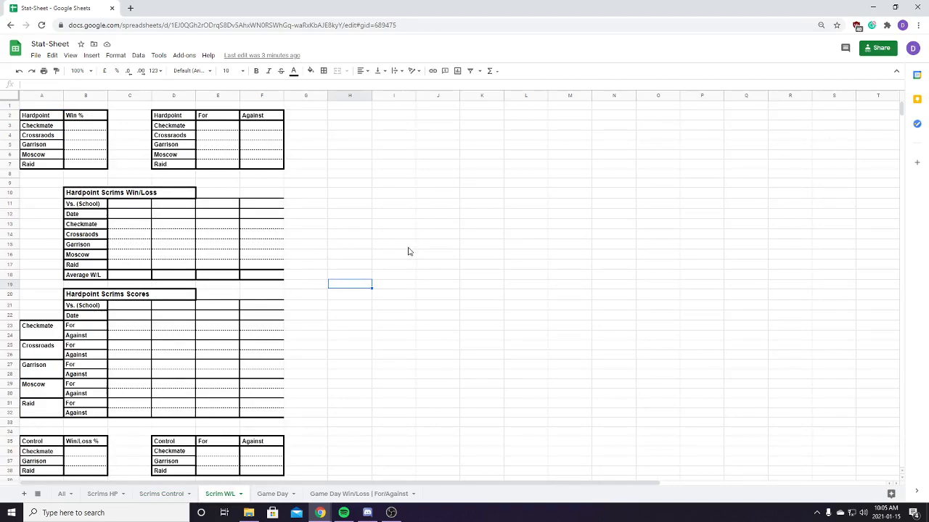
click(94, 279)
click(139, 279)
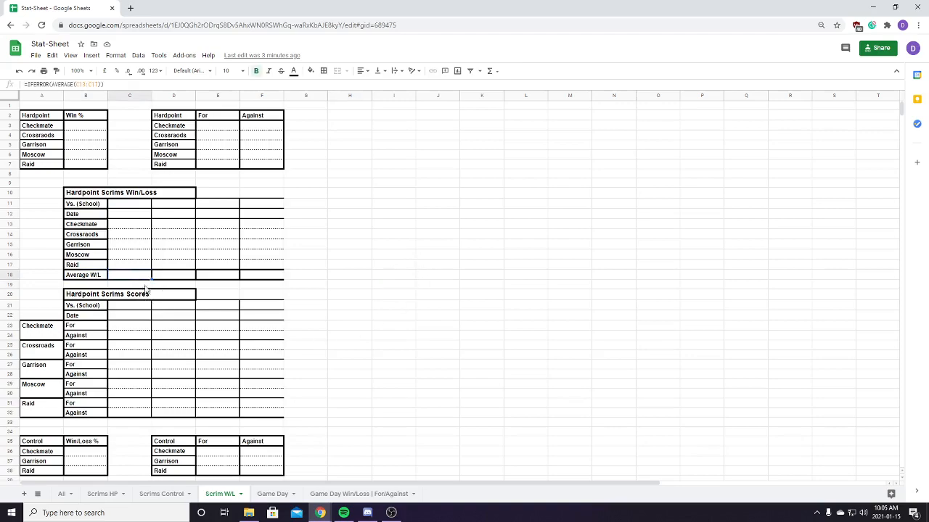
Enter a trial Checkmate For score of 250 in the Hardpoint Scrims Scores table and clear it again
scroll(353, 332, down, 3)
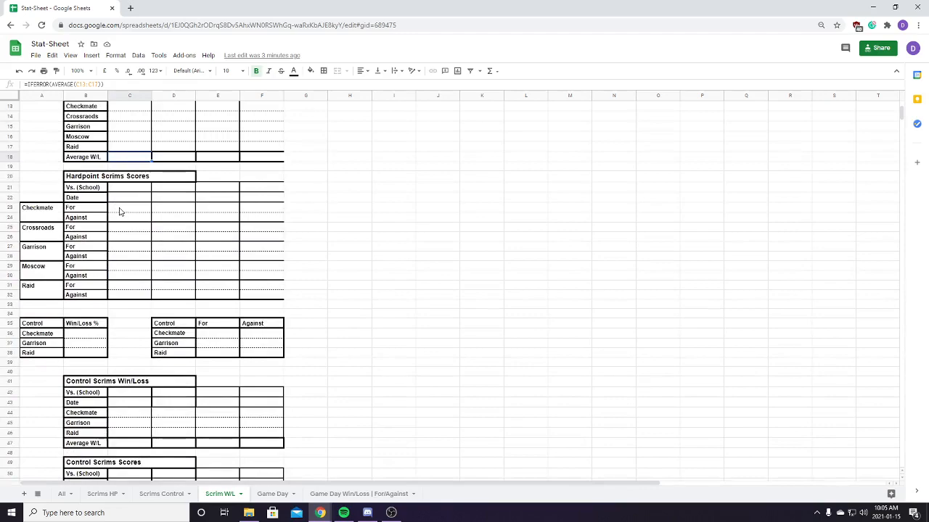
drag(125, 211, 129, 219)
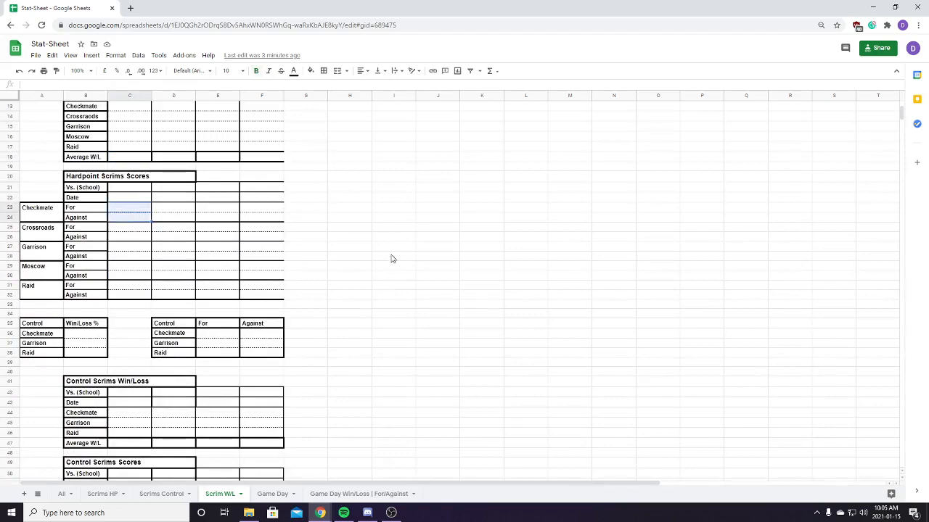
click(136, 214)
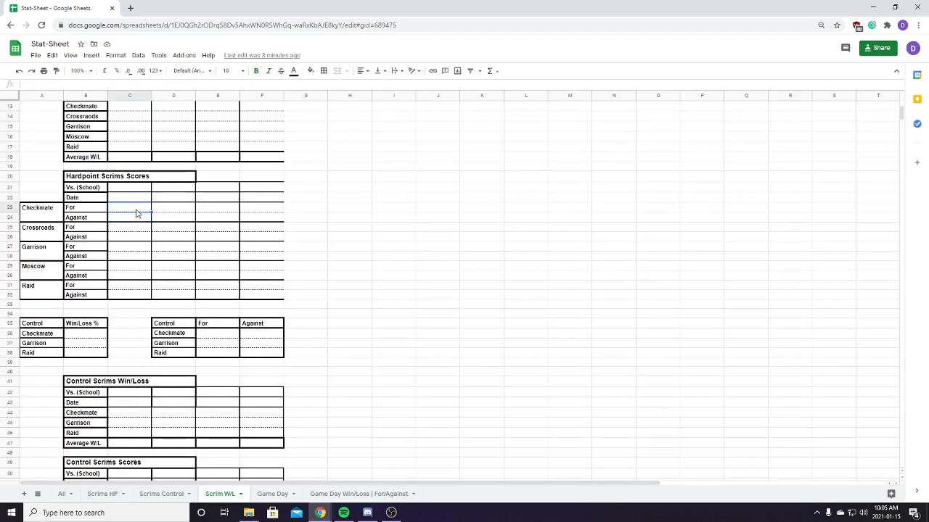
text(25)
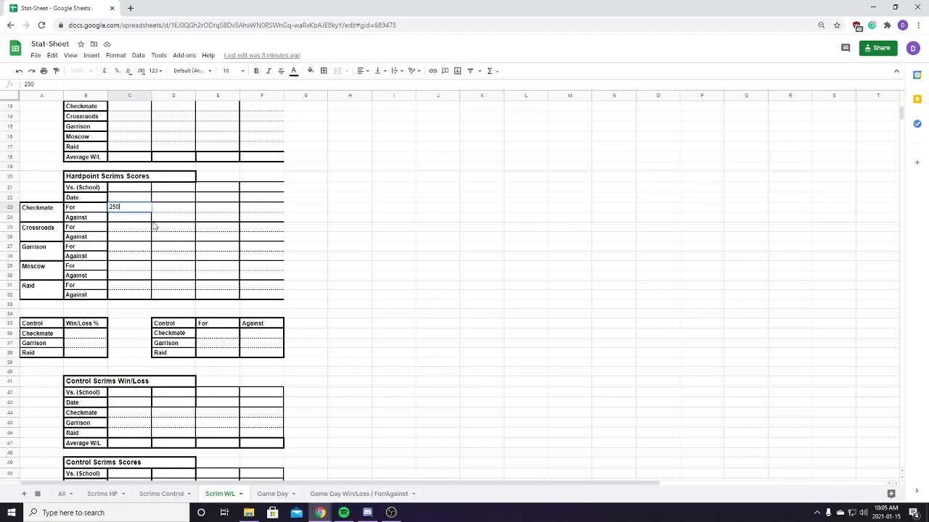
text(0)
key(Return)
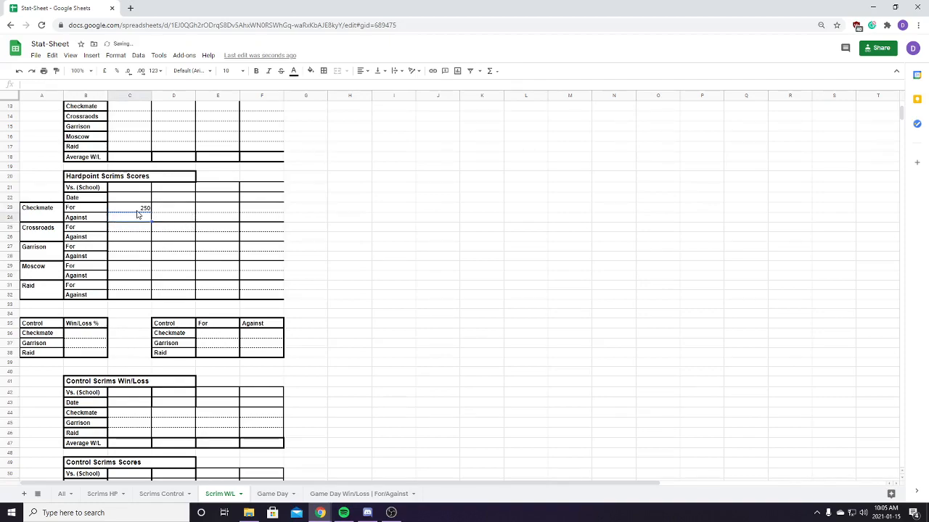
key(Up)
key(Delete)
Fill the first Hardpoint Scrims Win/Loss column with school RIT, 1 for Checkmate and 0 for the second map
scroll(205, 353, down, 4)
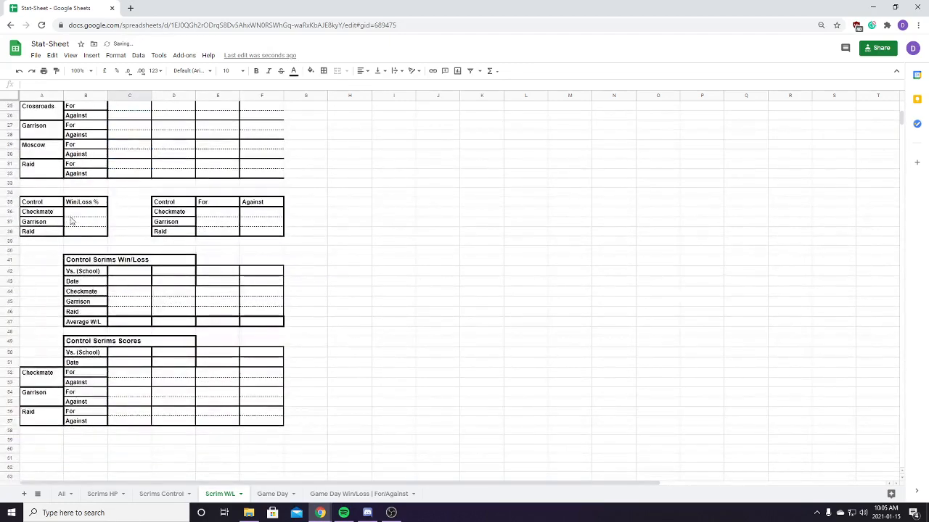
scroll(278, 358, up, 8)
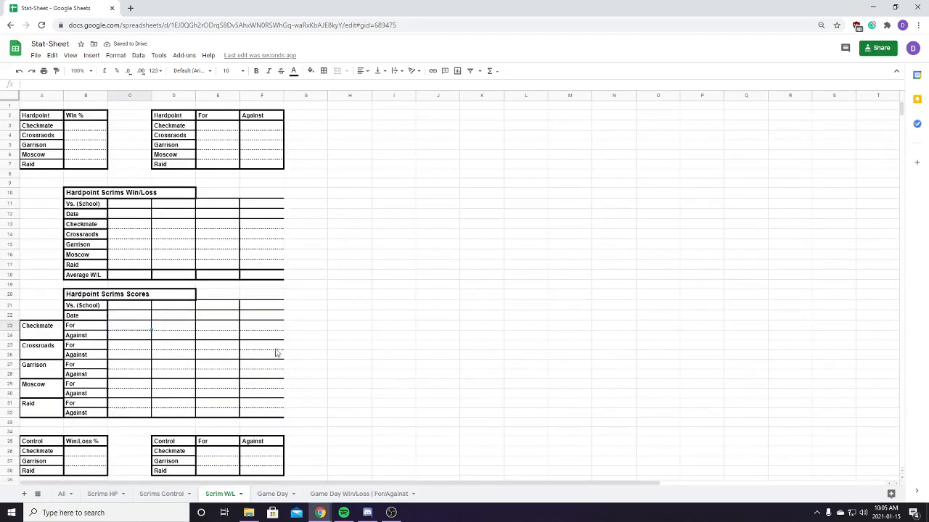
click(136, 232)
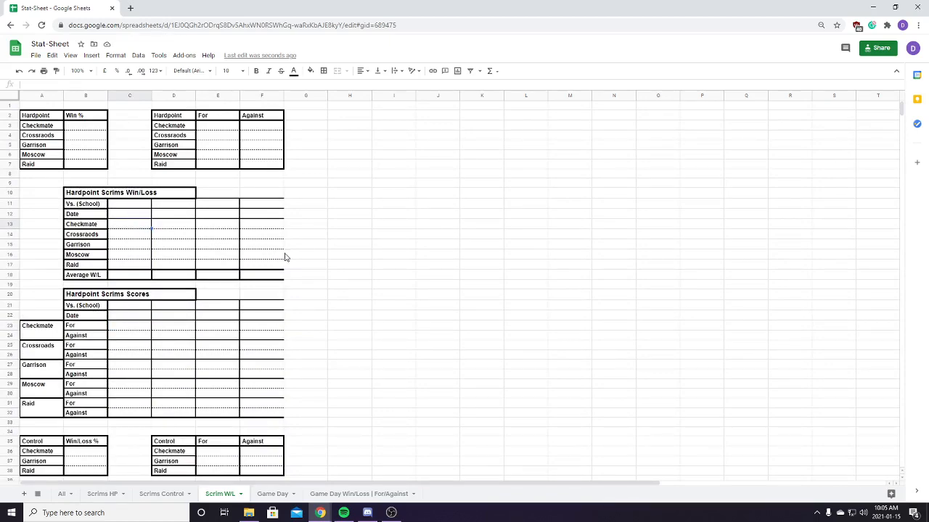
click(137, 207)
text(RIT)
click(134, 226)
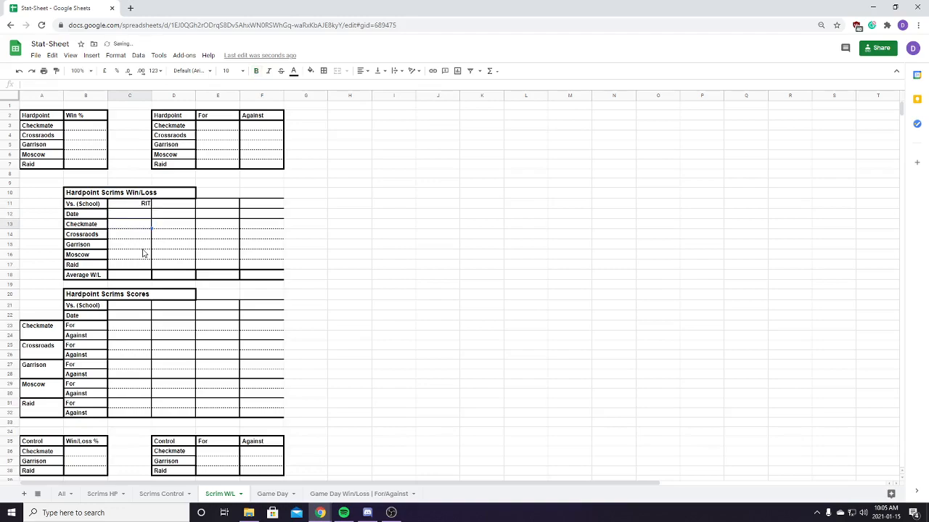
text(1)
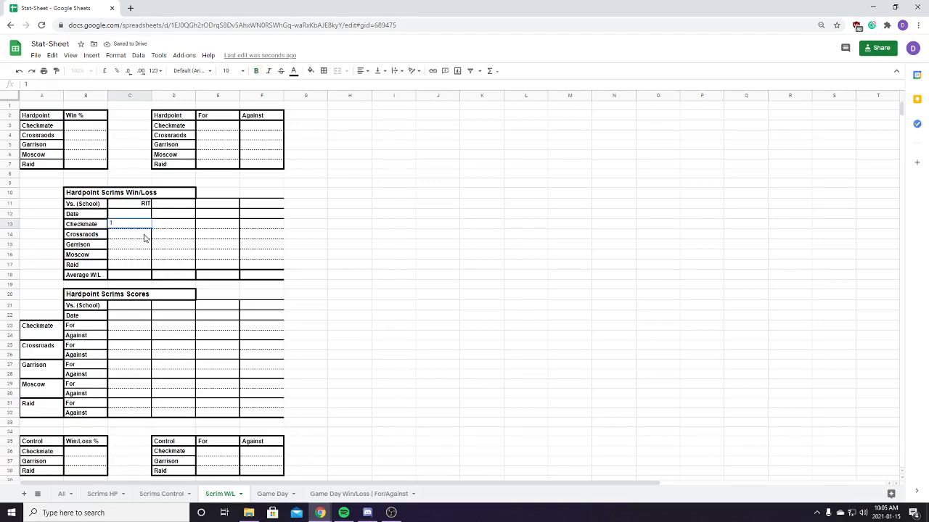
key(Return)
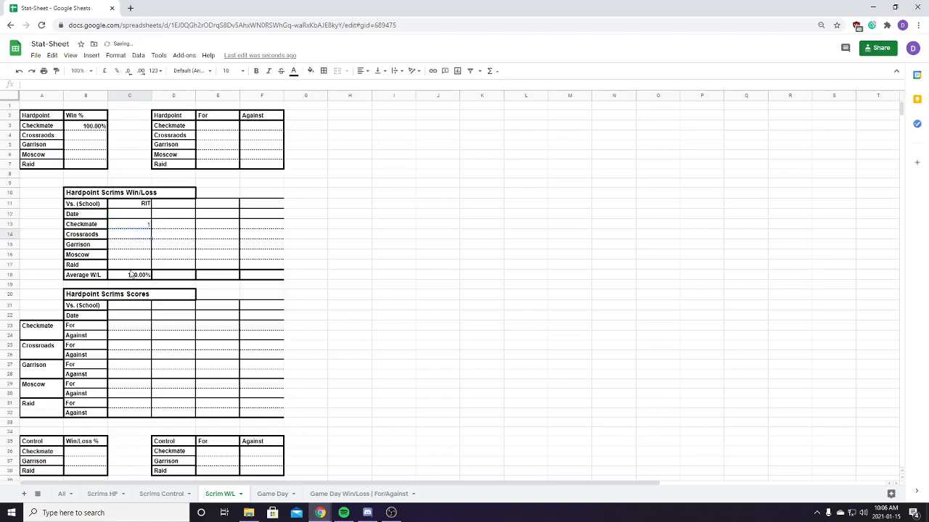
text(0)
click(318, 249)
Check the Hardpoint Win % cells for the first two maps and the Checkmate row range being averaged
click(87, 127)
drag(87, 127, 89, 136)
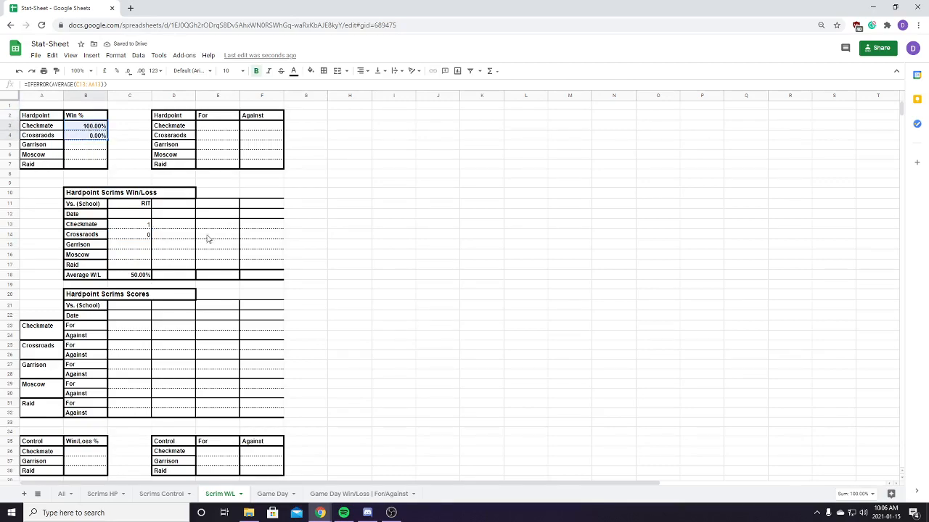
drag(135, 225, 594, 228)
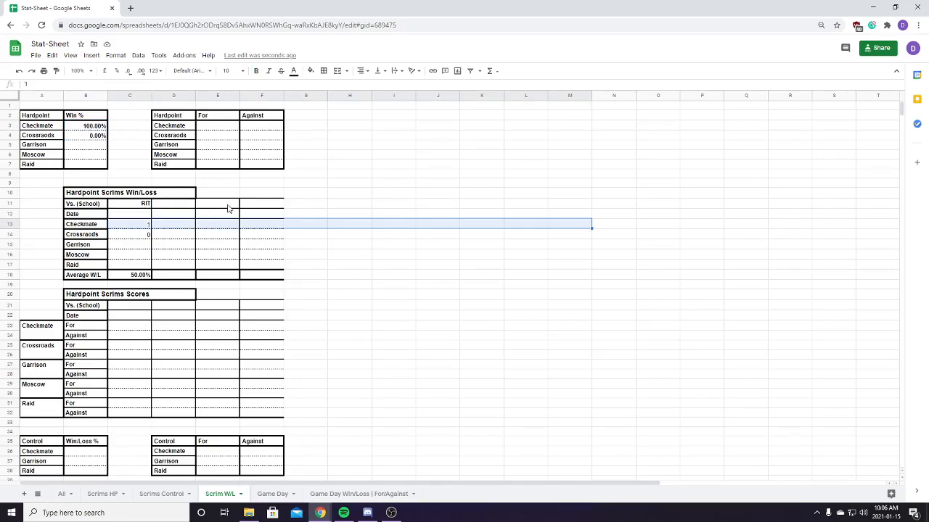
Enter 1 for Checkmate in the second and third columns of the Hardpoint Scrims Win/Loss table
click(186, 225)
click(224, 226)
click(251, 224)
click(188, 223)
text(1)
click(218, 225)
text(1)
click(254, 229)
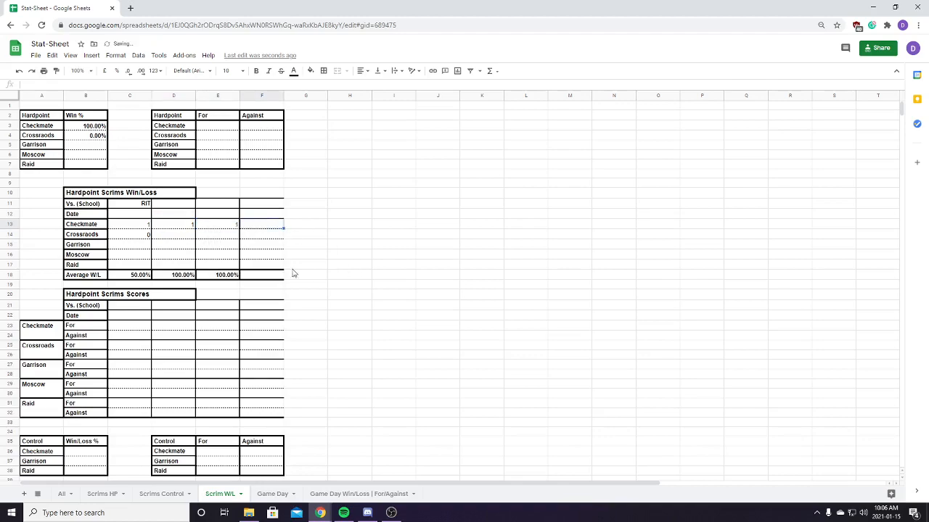
Enter 0 for Checkmate in the fourth column of the Hardpoint Scrims Win/Loss table and check its Win %
drag(94, 127, 90, 163)
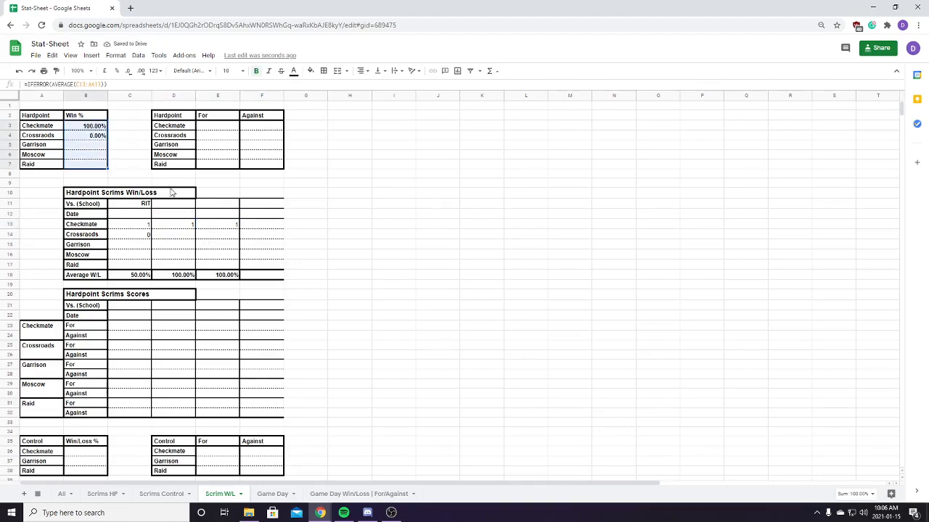
click(260, 225)
text(0)
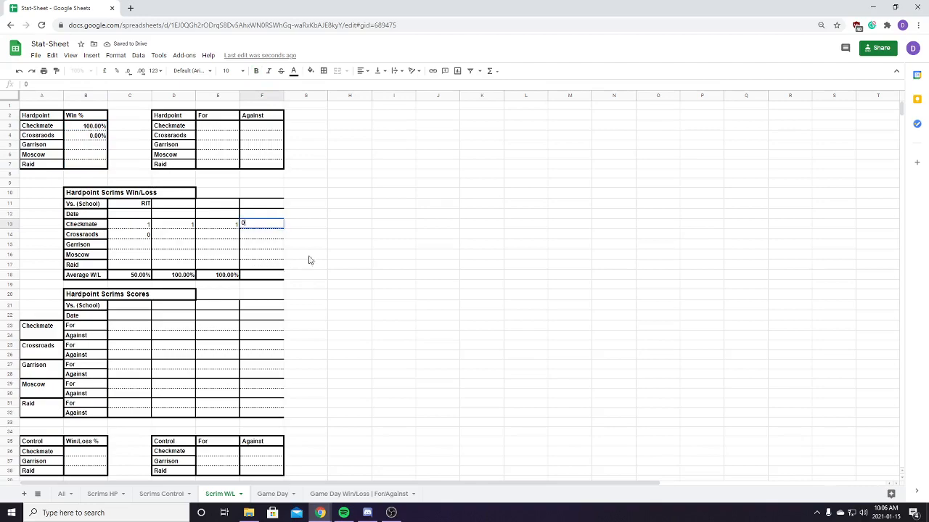
click(102, 128)
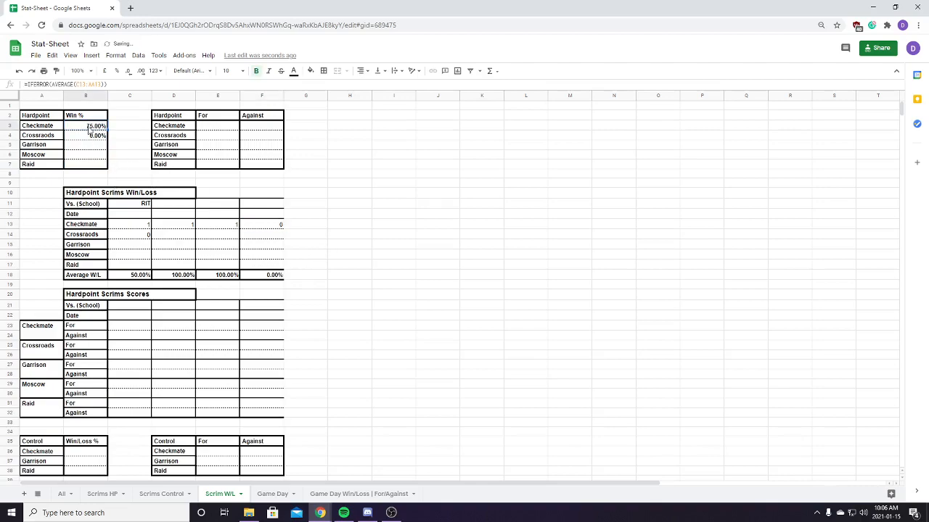
drag(131, 225, 280, 225)
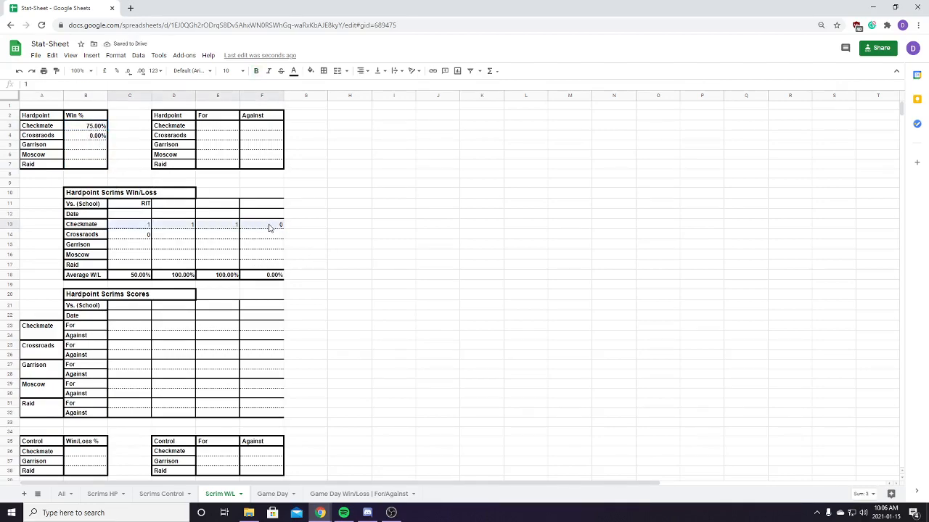
Enter trial Checkmate results 1, 1 and 0 in G13, H13 and J13 beyond the table and check the Win %
click(307, 228)
text(1)
click(366, 227)
text(1)
click(401, 225)
click(426, 226)
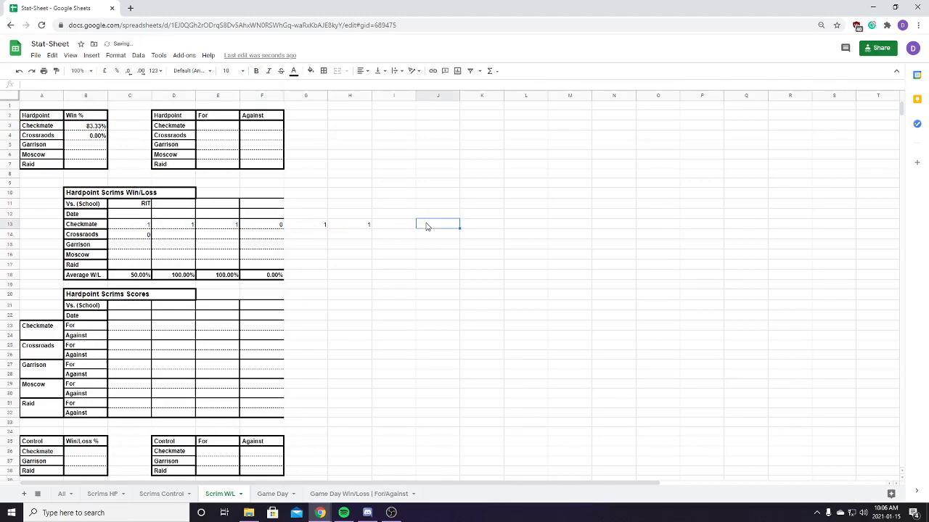
text(0)
click(502, 246)
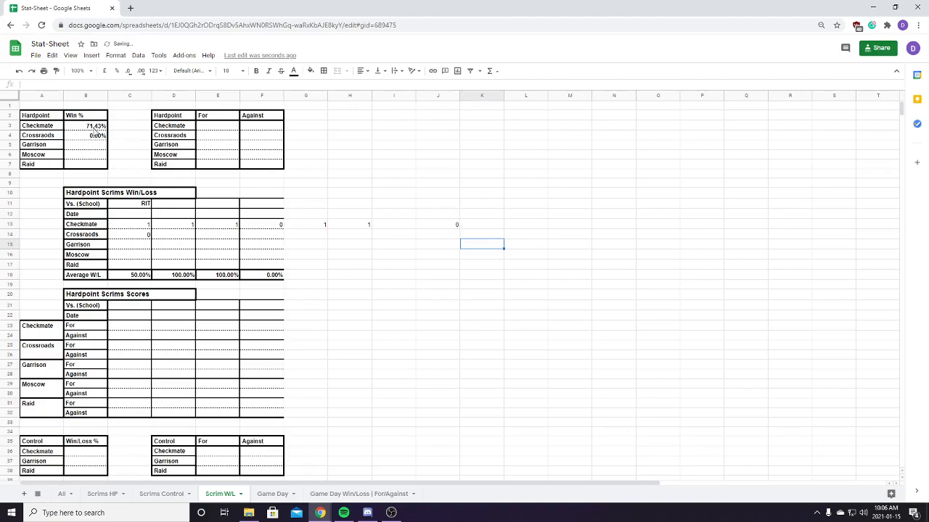
click(94, 128)
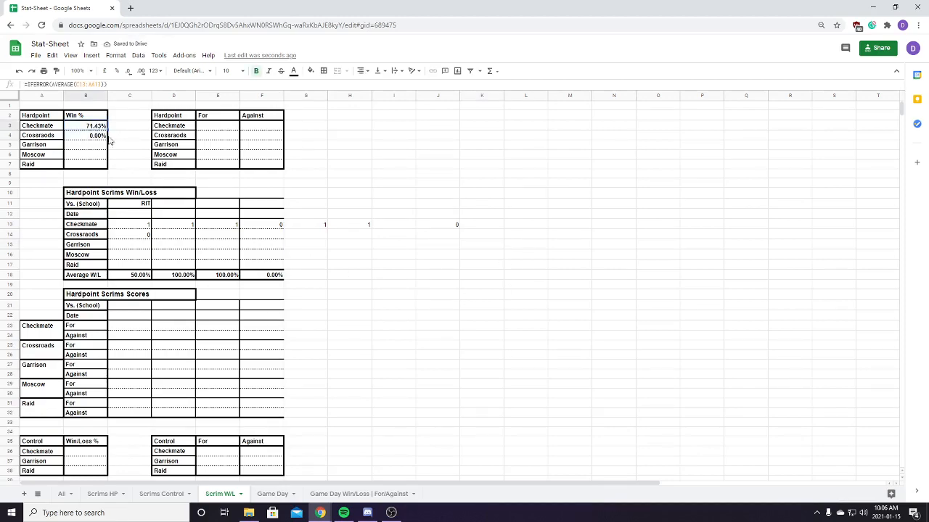
Clear the trial Checkmate results from F13 through J13
drag(421, 226, 295, 232)
key(Delete)
click(278, 225)
key(Delete)
Extend the Hardpoint Scrims Win/Loss table by filling the empty column F11:F18 across through column T
click(280, 205)
drag(280, 211, 275, 278)
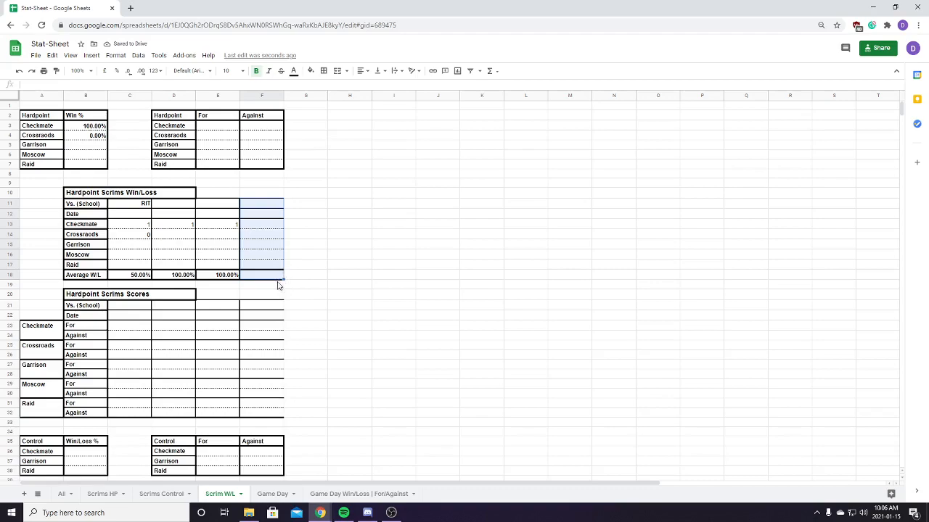
drag(283, 279, 880, 283)
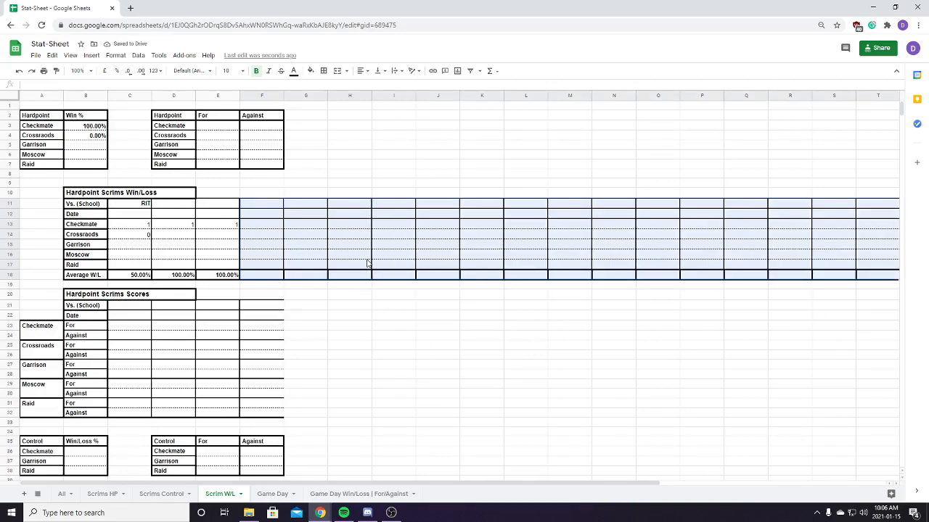
Undo the fill that extended the Hardpoint Scrims Win/Loss table through column T
key(ctrl+z)
key(ctrl+z)
click(325, 262)
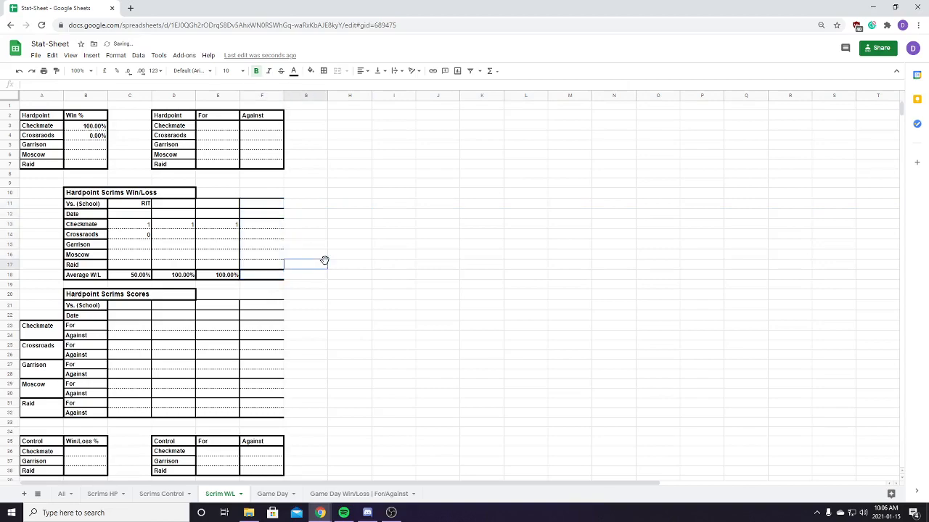
mouse_move(222, 227)
mouse_down()
mouse_move(146, 236)
mouse_move(238, 224)
mouse_up()
click(275, 228)
scroll(323, 311, down, 3)
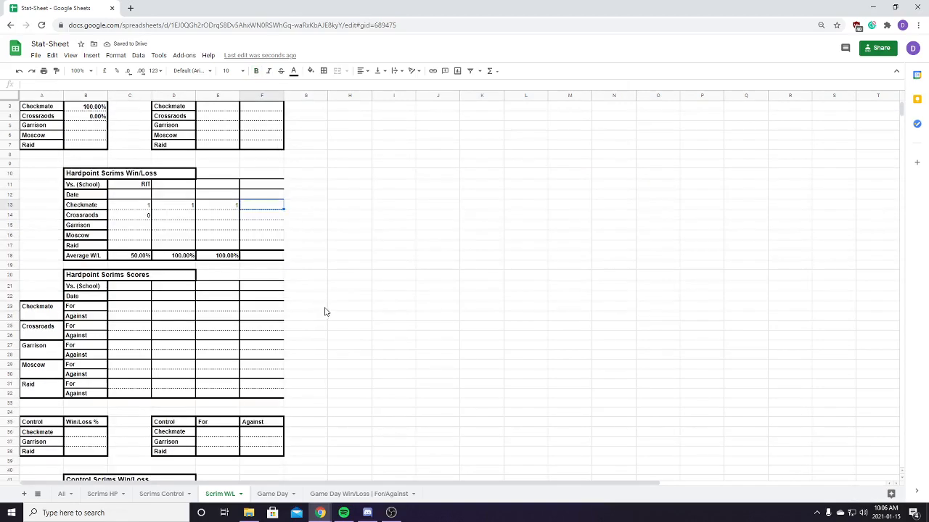
Enter Checkmate scores of 250 For and 200 Against in the first Hardpoint Scrims Scores column and check the For/Against averages
scroll(137, 290, up, 3)
drag(168, 117, 263, 166)
click(348, 266)
scroll(259, 356, down, 2)
click(136, 128)
click(136, 232)
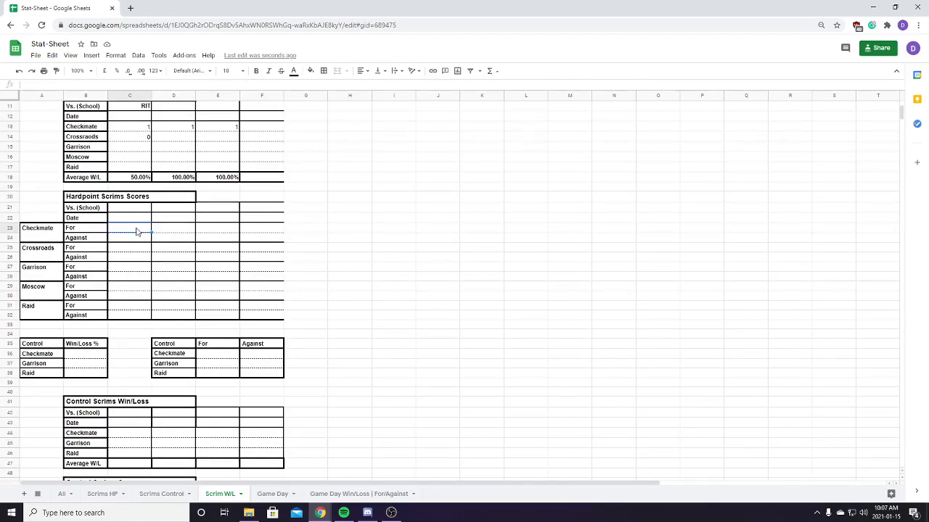
text(250)
key(Return)
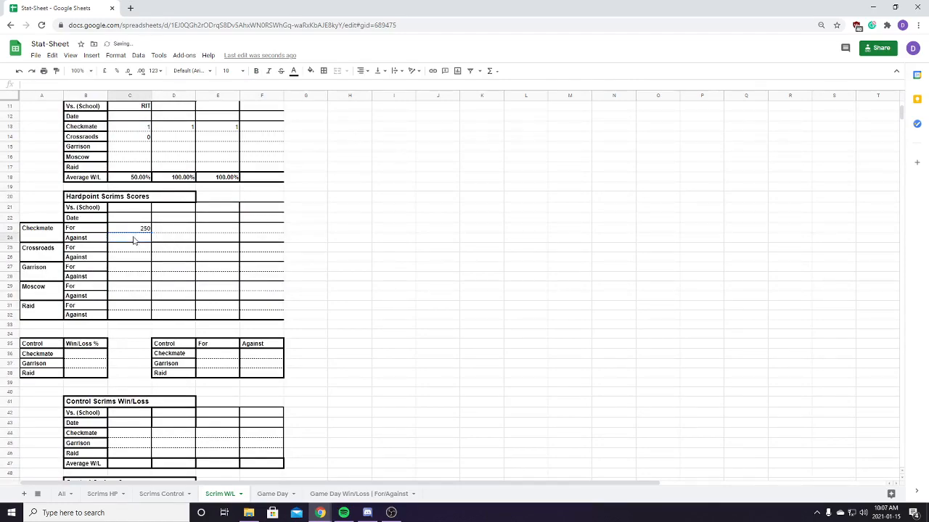
text(200)
click(326, 267)
scroll(275, 274, up, 3)
click(221, 126)
drag(245, 134, 248, 129)
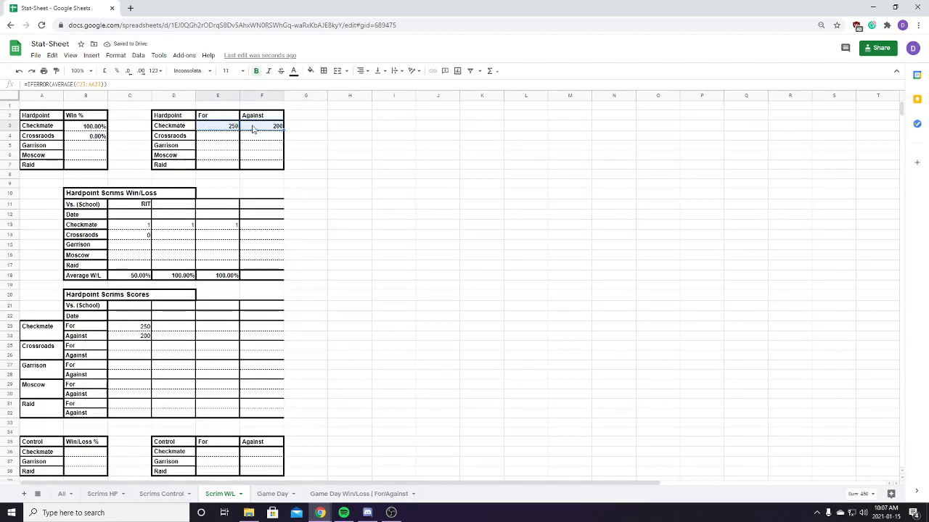
Enter Checkmate scores of 100 For and 250 Against in the second Hardpoint Scrims Scores column and check the For/Against averages
click(167, 327)
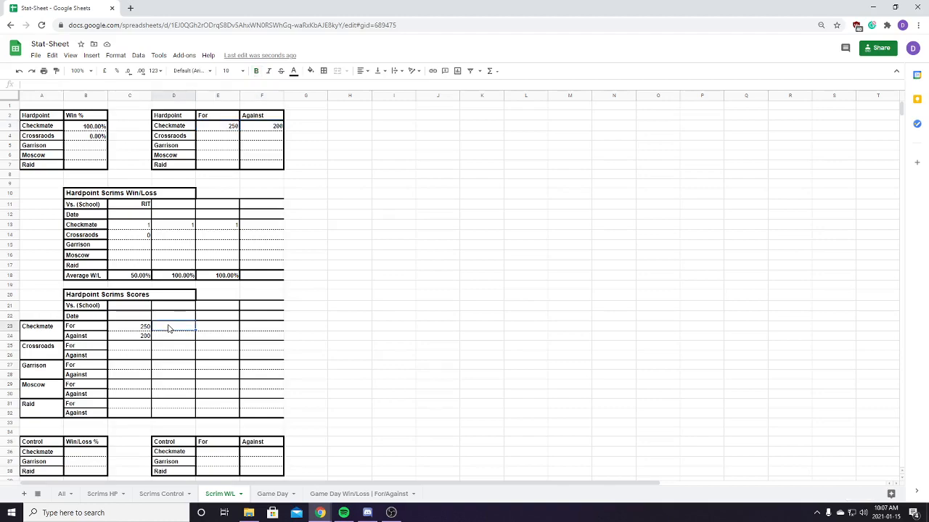
text(100)
key(Return)
text(250)
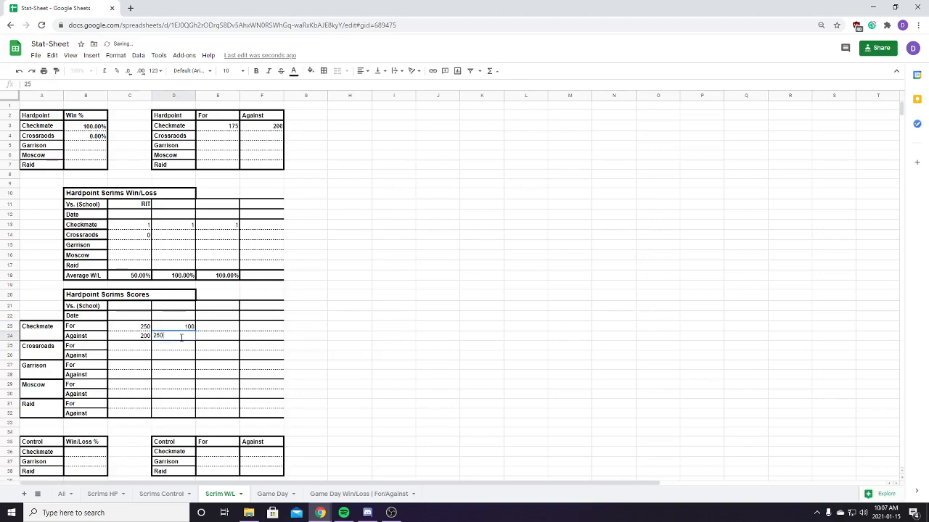
click(352, 337)
drag(227, 127, 261, 128)
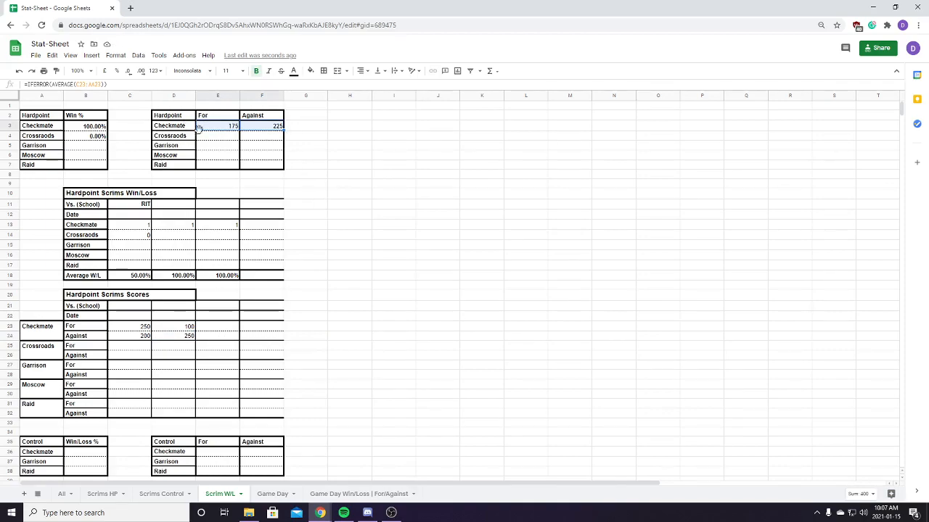
Clear the sample Checkmate scores, the Hardpoint win/loss results and the school name RIT from the Scrim W/L sheet
drag(184, 331, 144, 336)
key(Delete)
drag(218, 226, 142, 233)
key(Delete)
click(144, 206)
key(Delete)
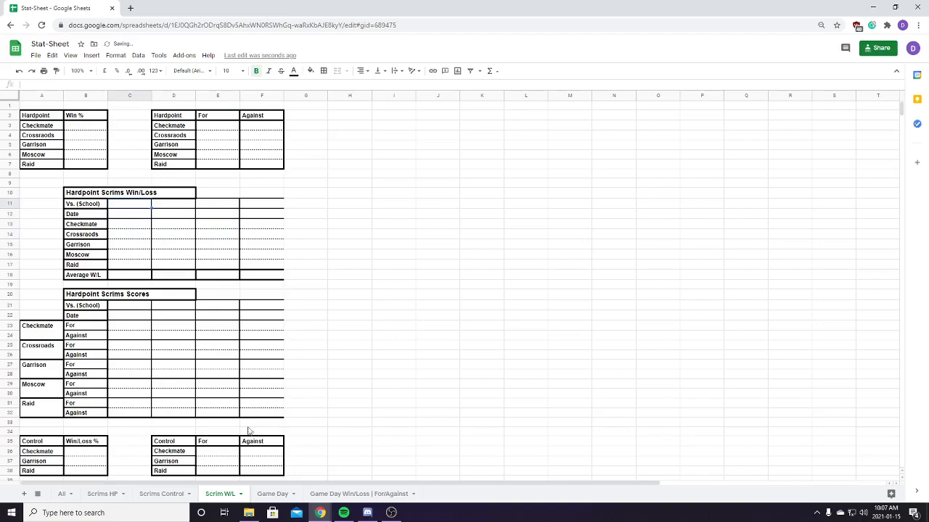
Open the Game Day sheet and examine the list of players in the match block
click(272, 494)
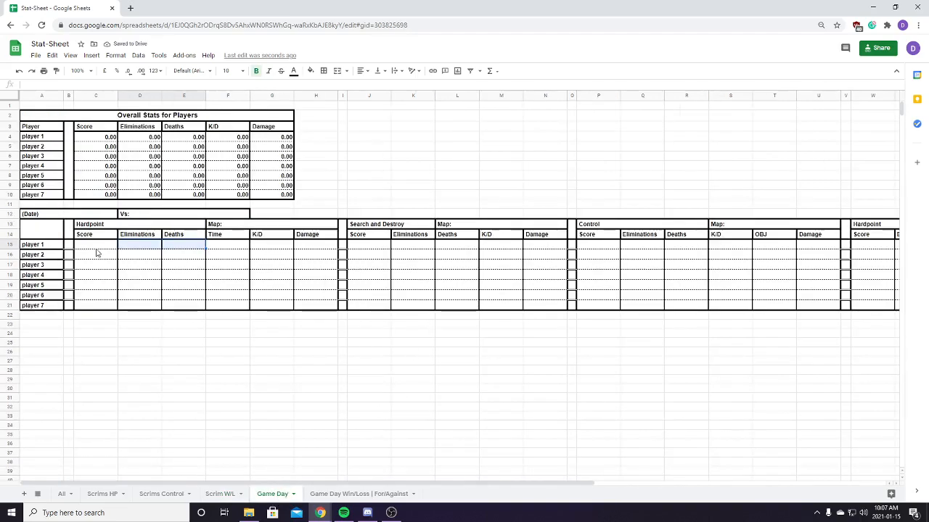
click(46, 105)
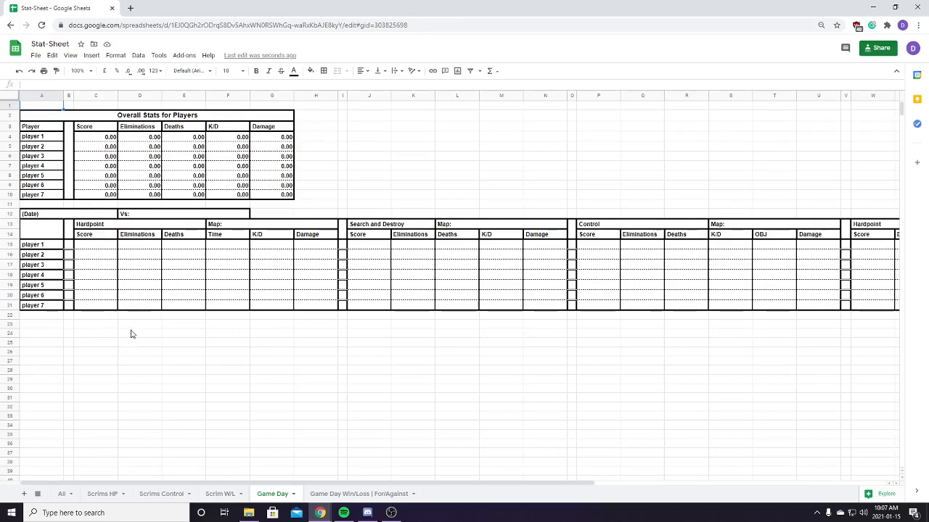
mouse_move(93, 245)
mouse_down()
mouse_move(108, 283)
mouse_move(105, 250)
mouse_up()
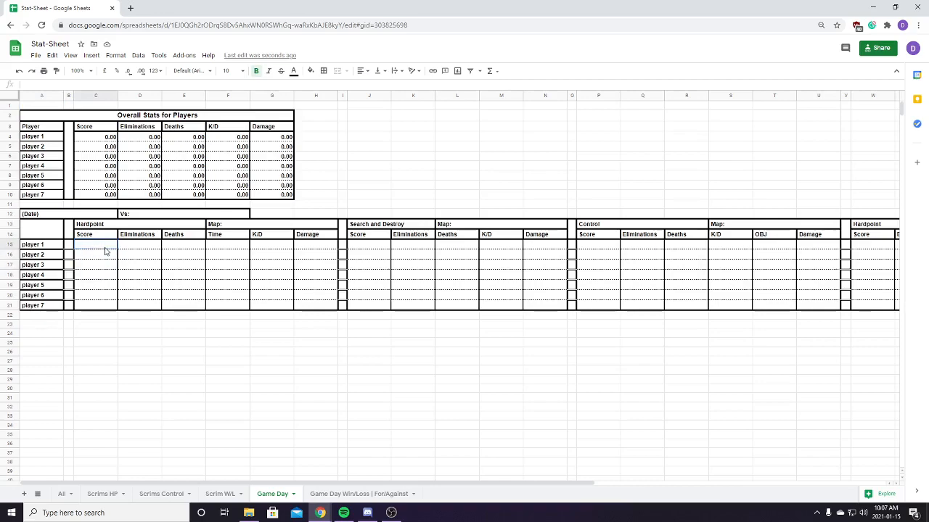
drag(36, 246, 50, 308)
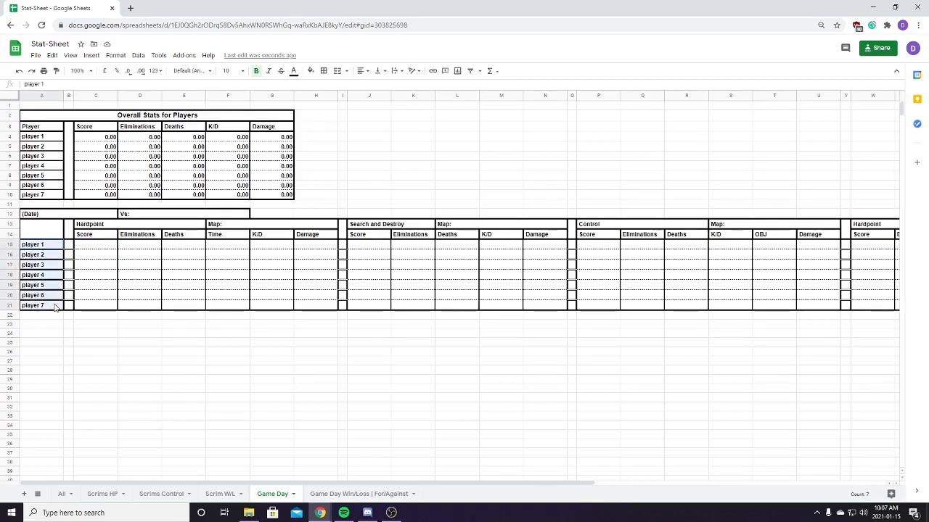
click(50, 305)
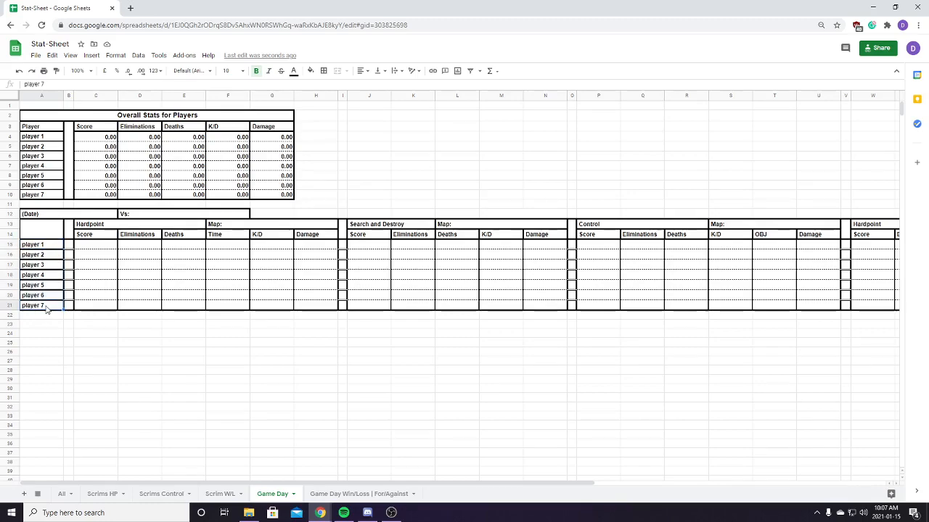
click(52, 247)
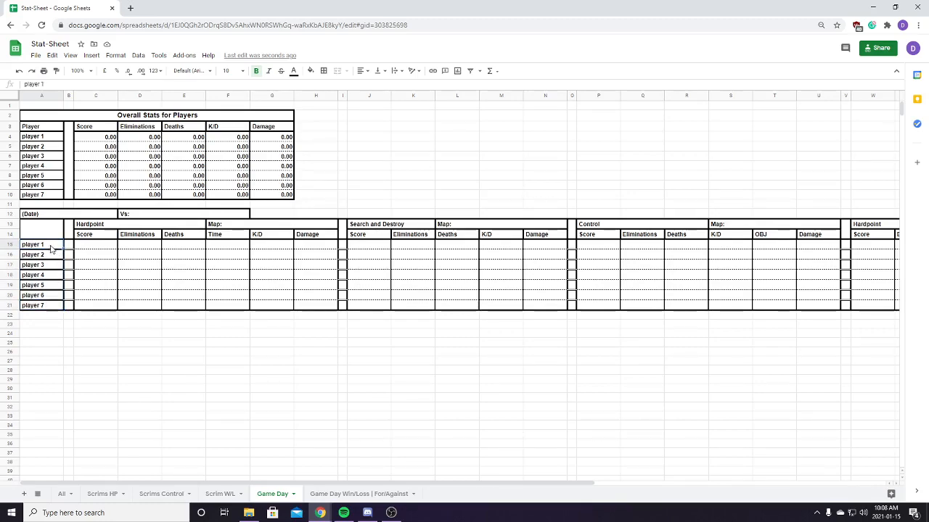
click(53, 267)
click(55, 276)
click(55, 284)
Examine the Hardpoint stat cells of the players and the Score formula in the Overall Stats for Players table
click(89, 247)
drag(87, 247, 300, 247)
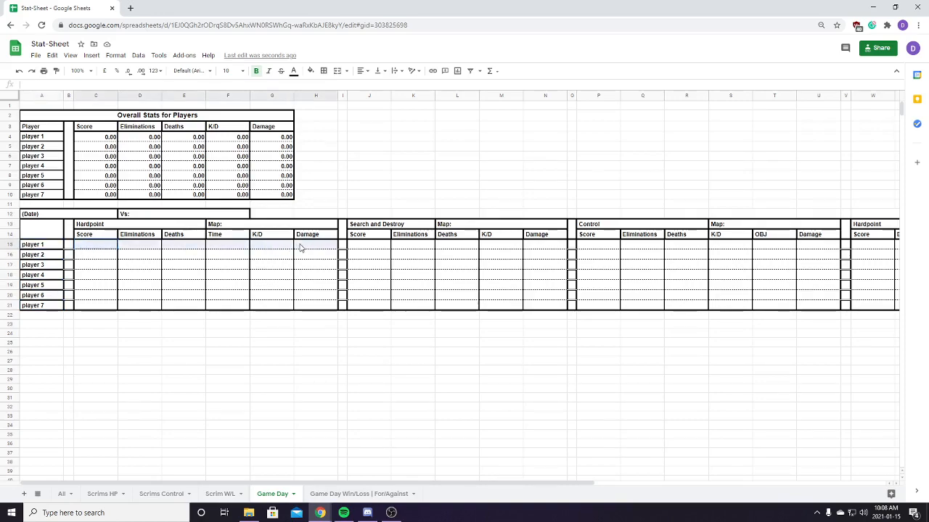
drag(86, 266, 312, 286)
drag(99, 248, 300, 248)
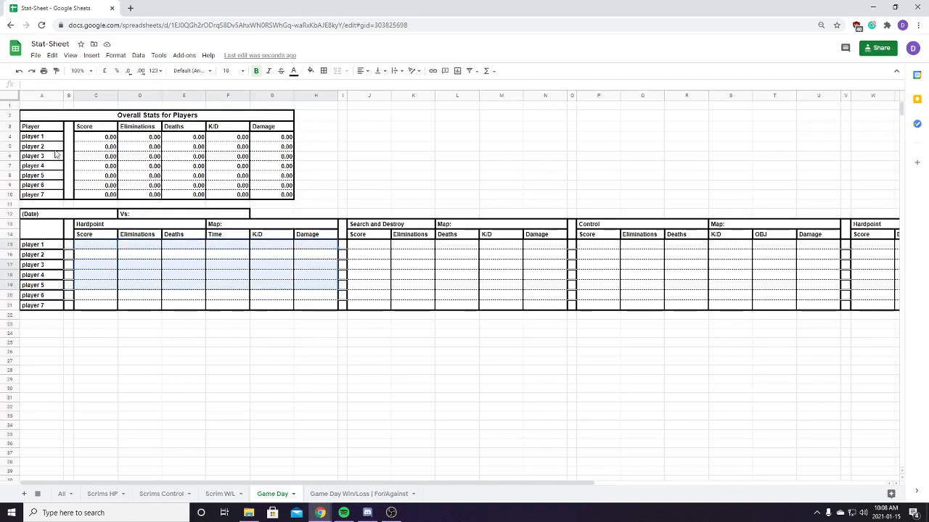
drag(36, 118, 42, 191)
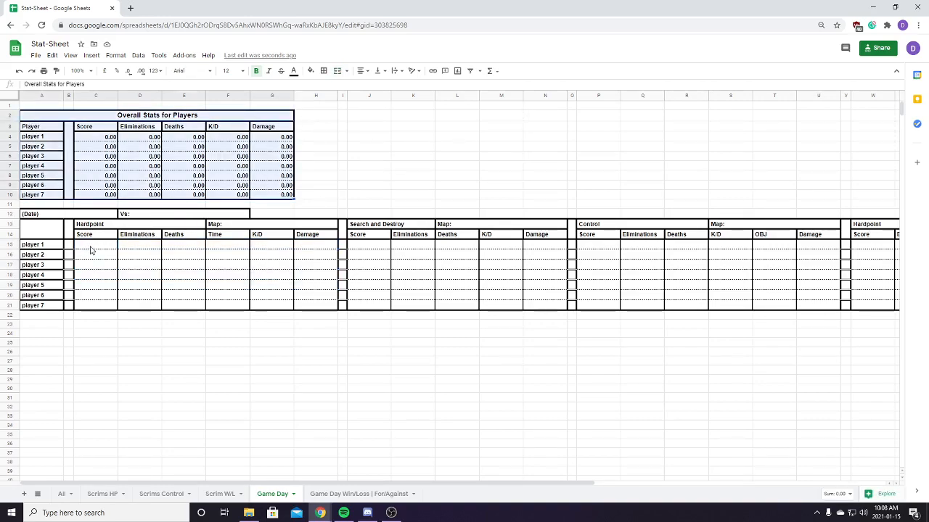
drag(91, 251, 114, 283)
click(100, 137)
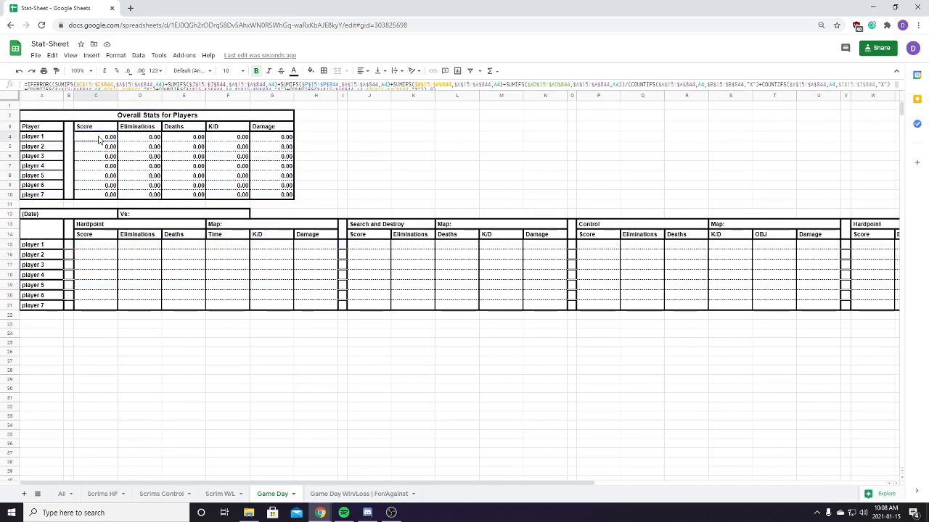
Enter a Hardpoint score of 2300 for player 1, mark X in B15 and check the player's overall score
click(84, 248)
text(2300)
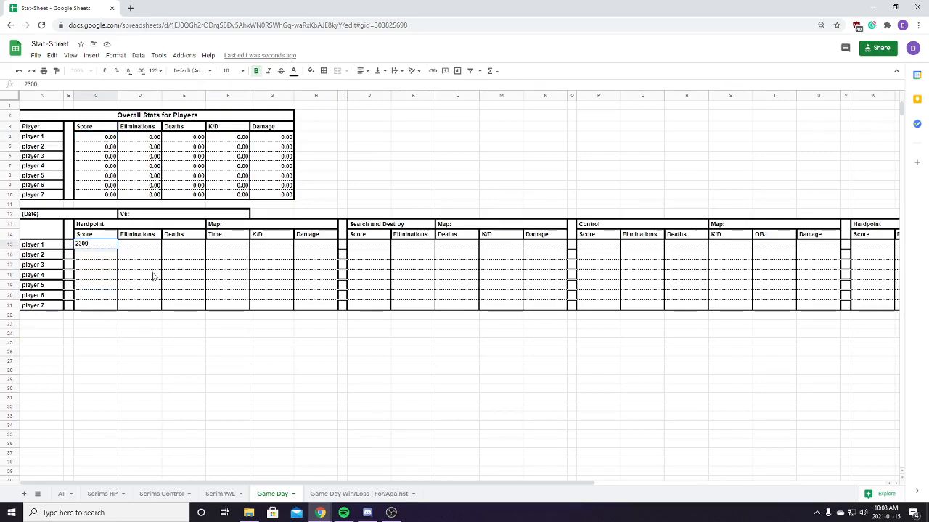
key(Tab)
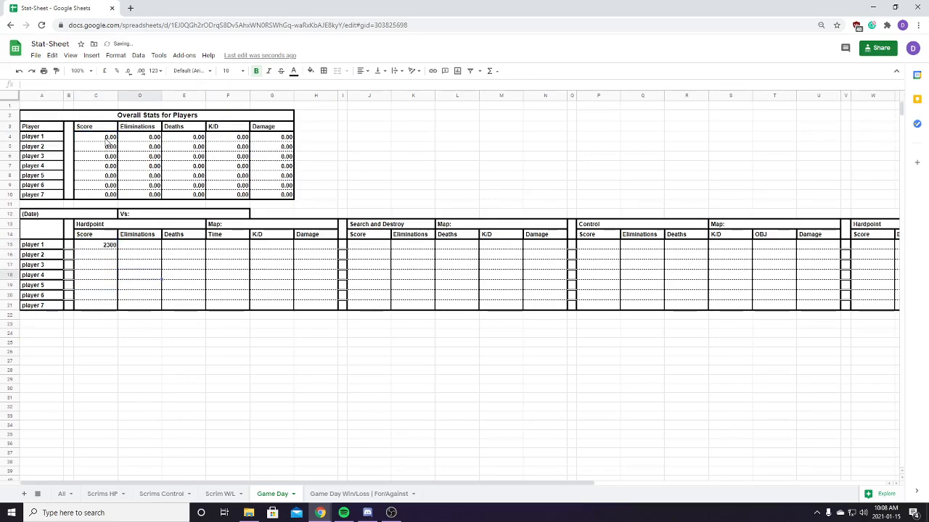
click(71, 244)
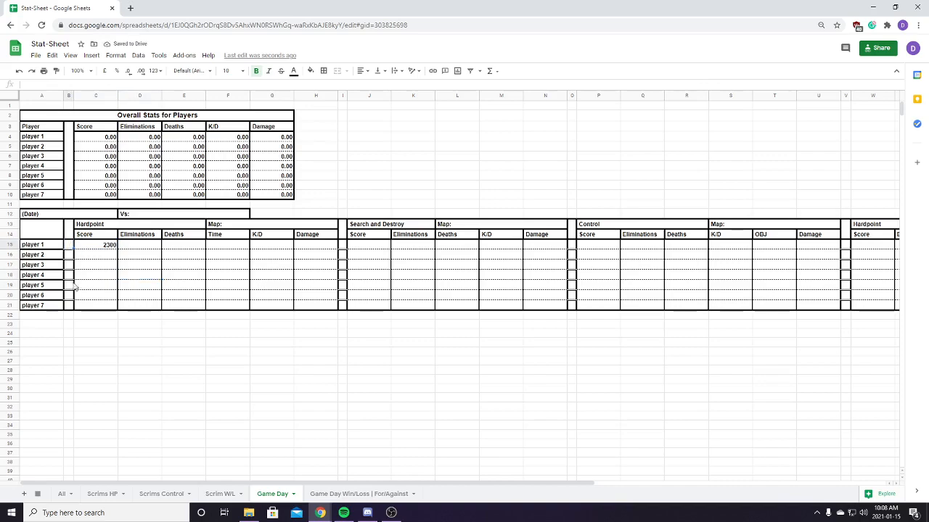
mouse_move(68, 246)
mouse_down()
mouse_move(69, 296)
mouse_move(69, 246)
mouse_up()
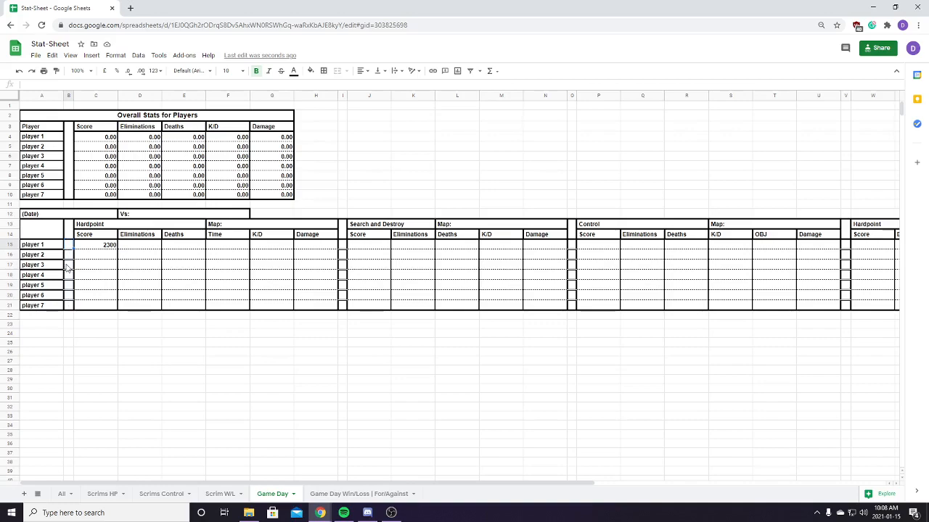
text(X)
click(201, 371)
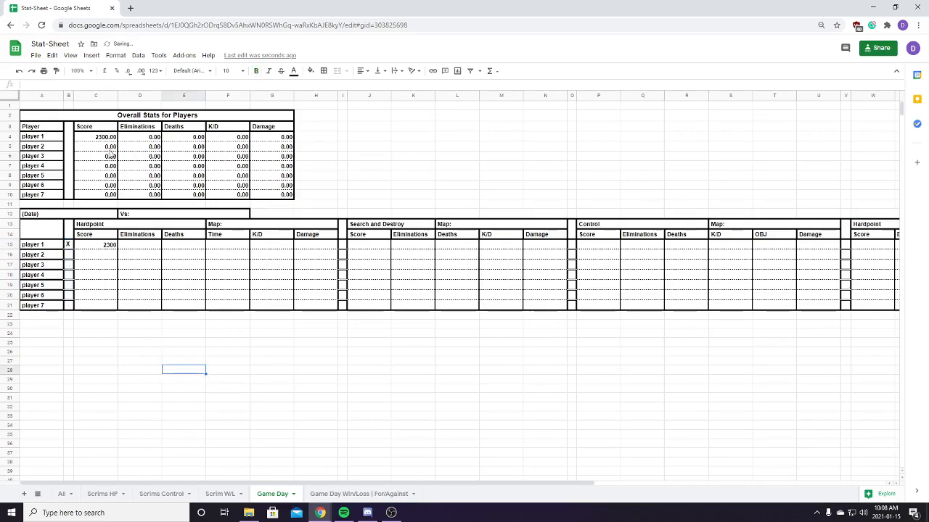
click(94, 140)
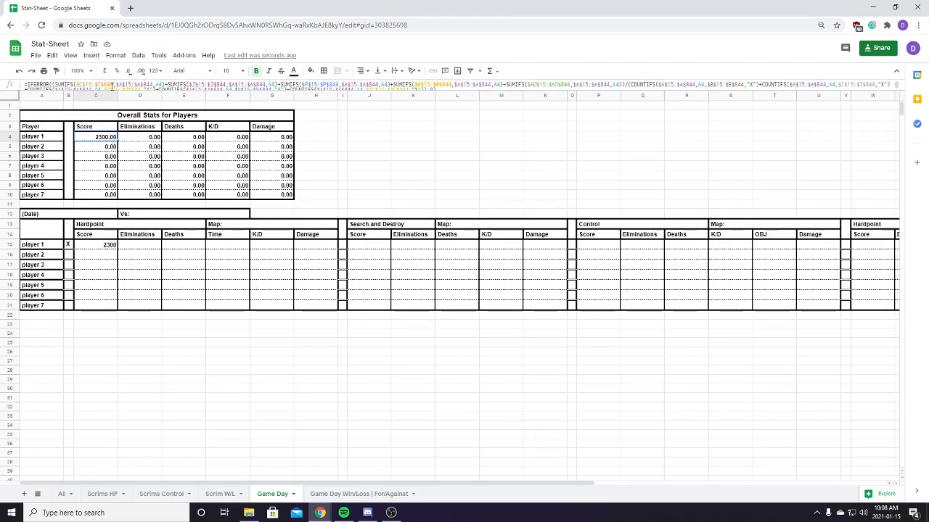
scroll(449, 85, down, 1)
scroll(449, 85, down, 1)
scroll(449, 86, up, 1)
drag(40, 218, 852, 311)
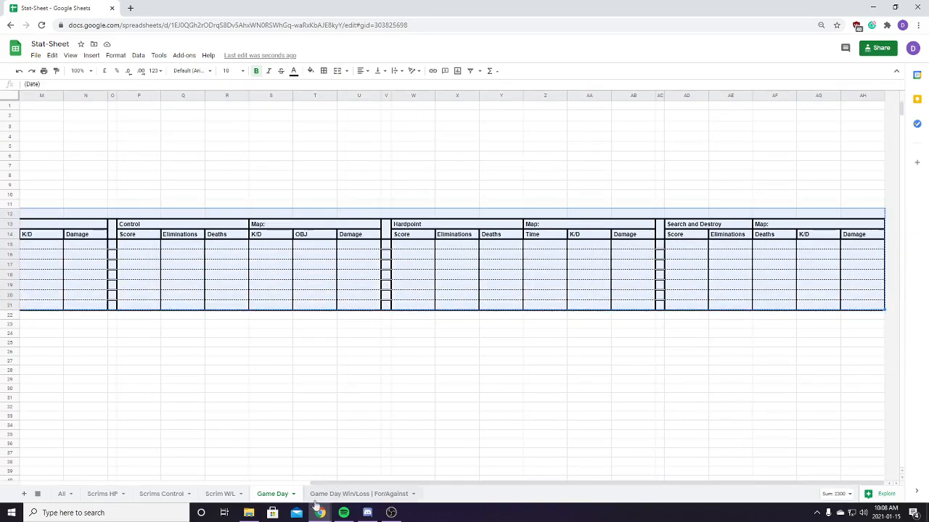
Copy the blank match block from the All sheet and paste it below the first match on the Game Day sheet at A23
click(64, 494)
drag(475, 126, 857, 222)
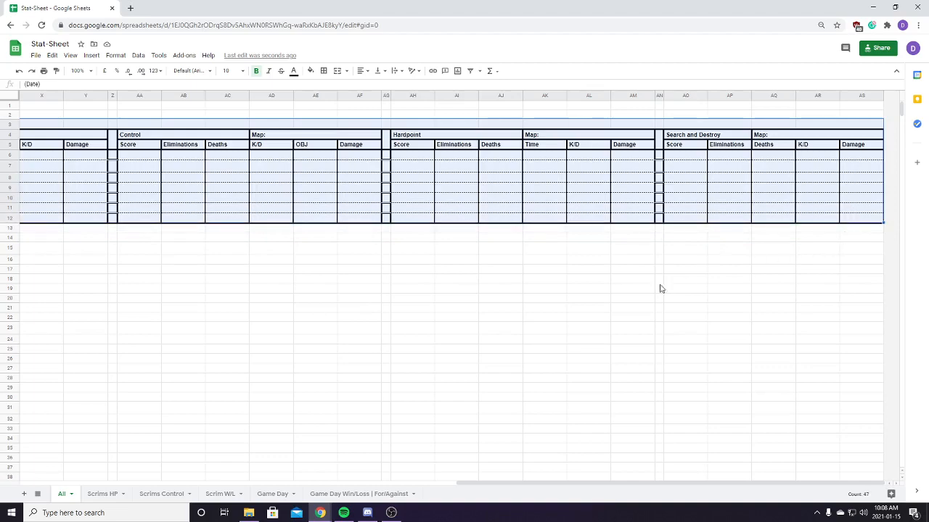
click(272, 494)
drag(336, 485, 45, 485)
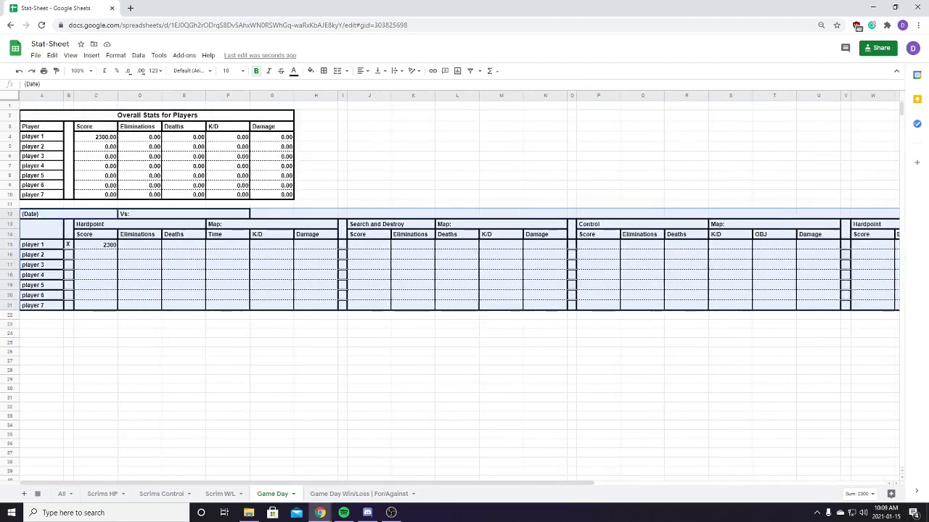
click(45, 326)
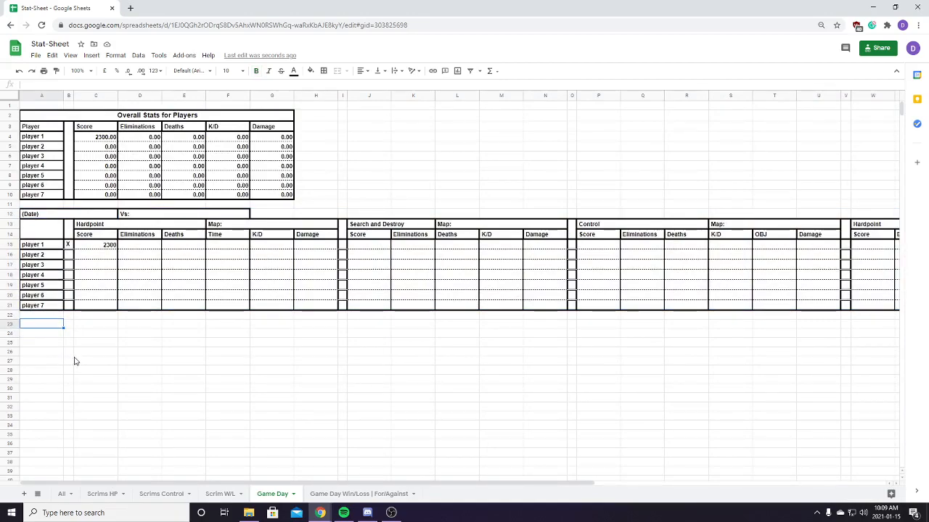
key(ctrl+v)
click(202, 444)
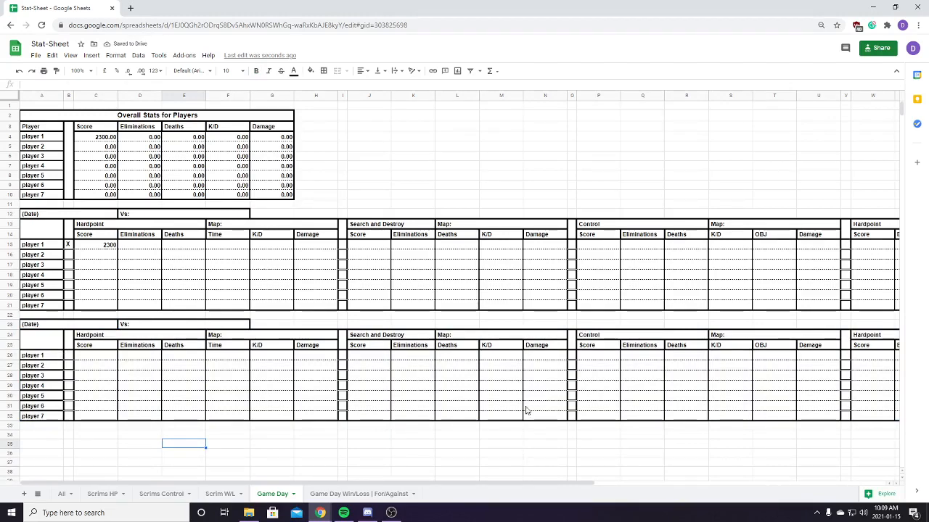
Enter a Hardpoint score of 4500 for player 1 in the second match block and check the player's overall score
click(104, 247)
click(110, 356)
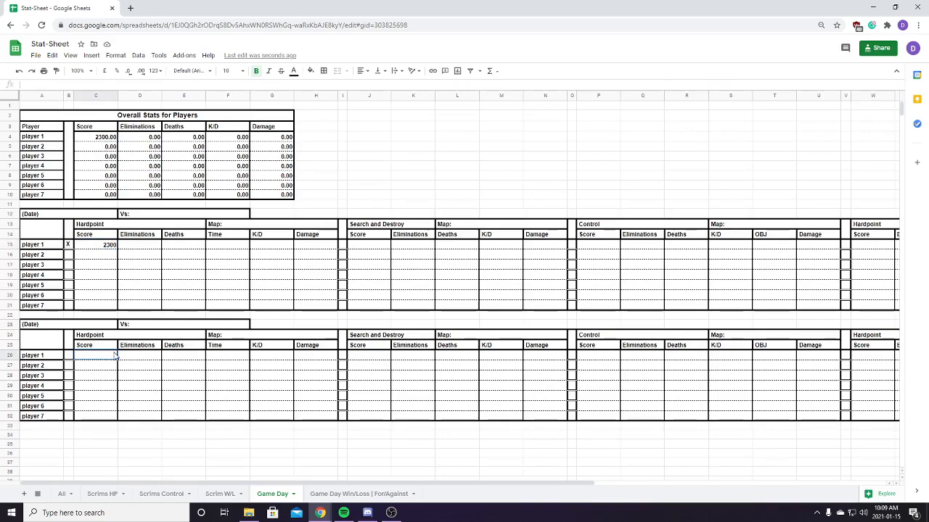
text(4500)
key(Return)
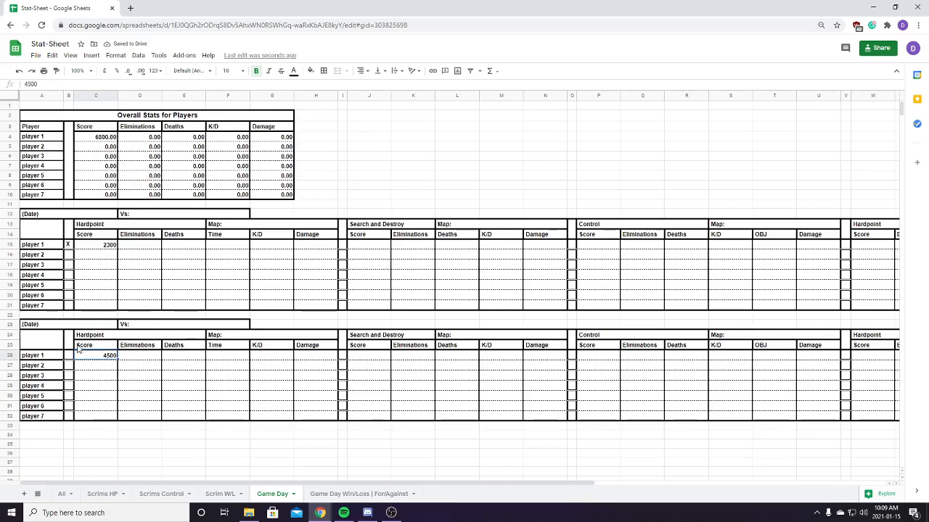
click(97, 140)
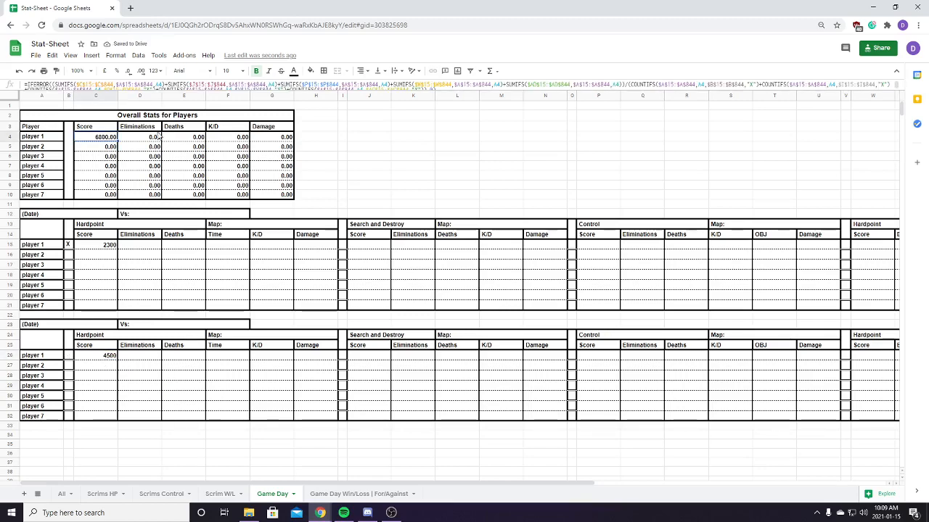
Mark X in B26 beside player 1 in the second match block and check the averaged overall score
click(68, 358)
text(X)
click(156, 394)
click(107, 138)
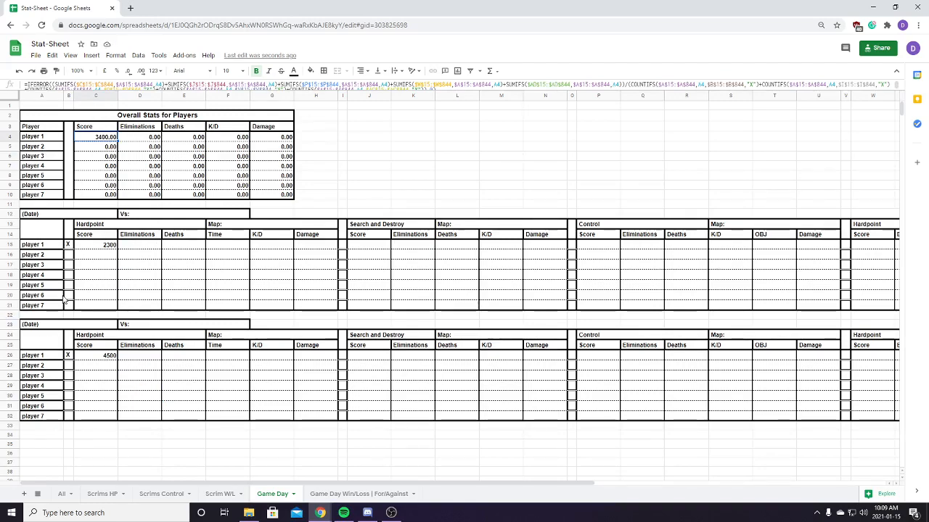
click(143, 275)
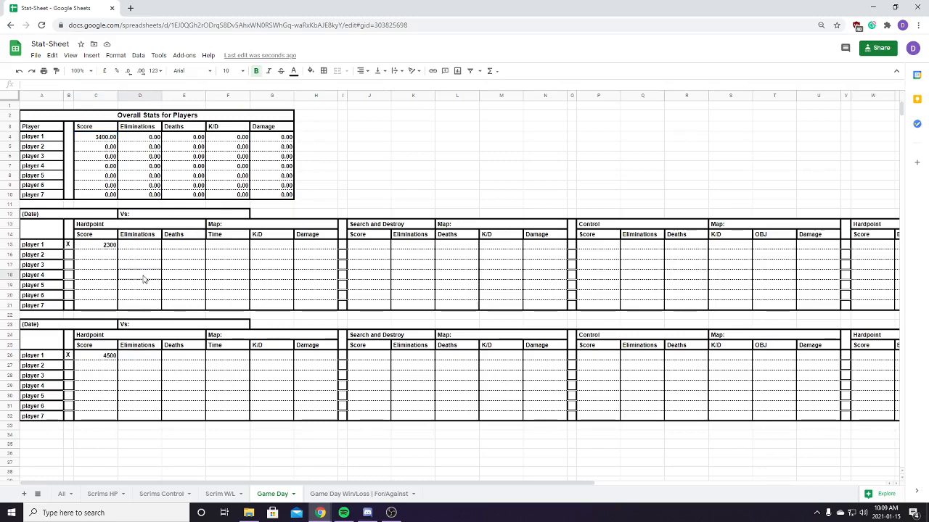
Examine the Overall Stats for Players table and the game mode score columns that feed it on the Game Day sheet
click(375, 248)
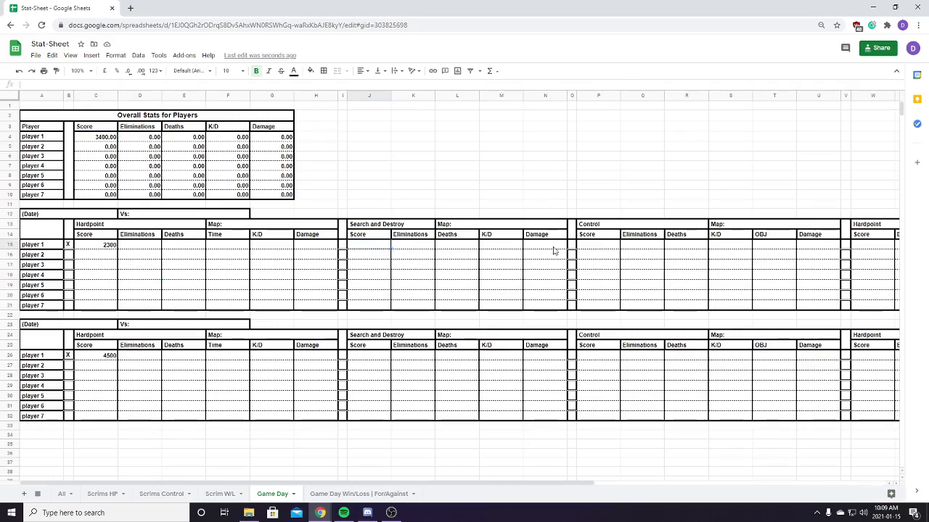
click(593, 248)
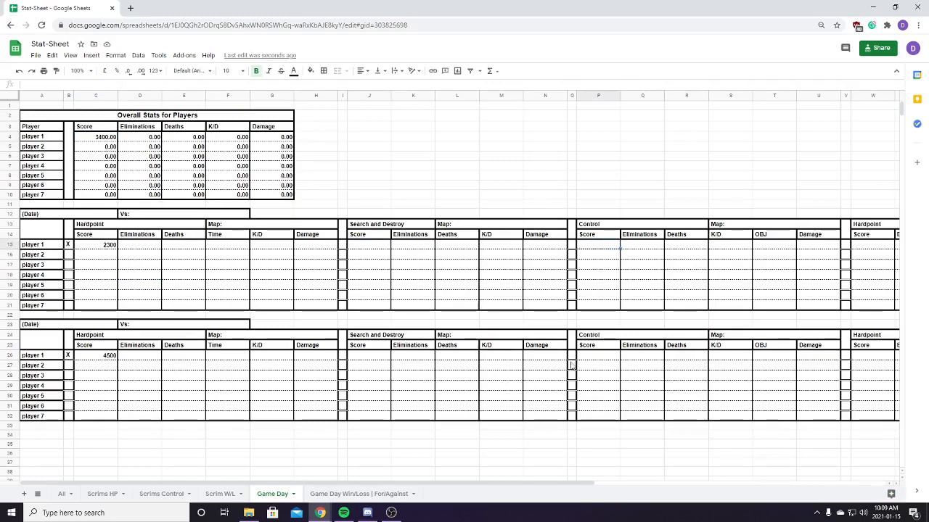
mouse_move(102, 138)
mouse_down()
mouse_move(116, 155)
mouse_move(188, 186)
mouse_move(310, 199)
mouse_up()
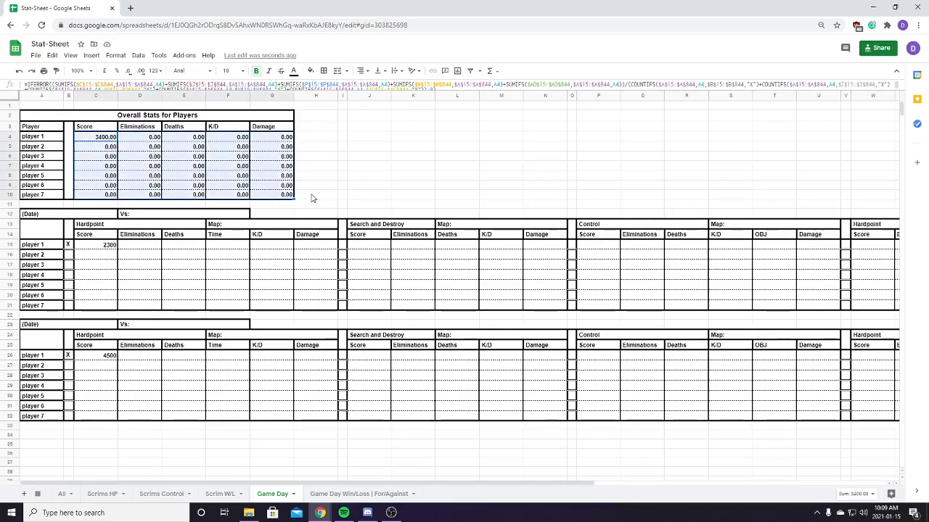
click(321, 196)
drag(319, 206, 382, 110)
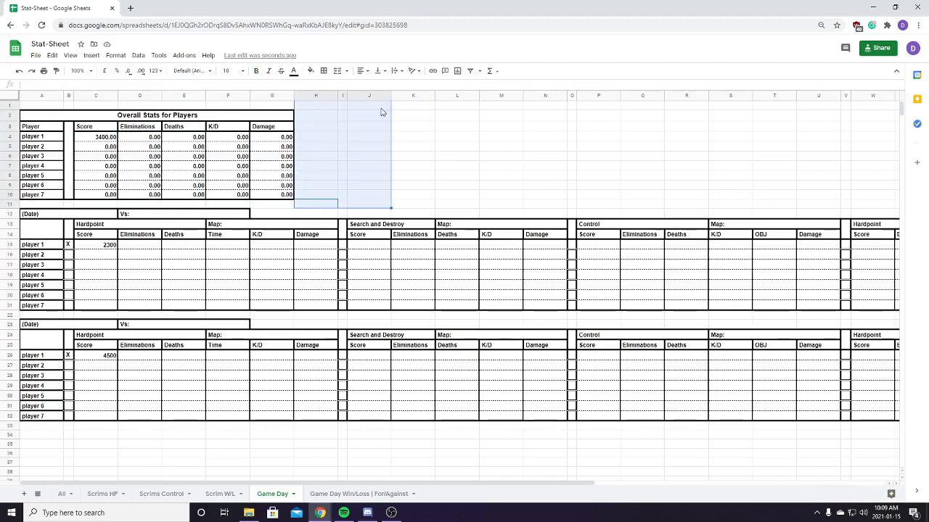
click(315, 204)
drag(111, 137, 280, 195)
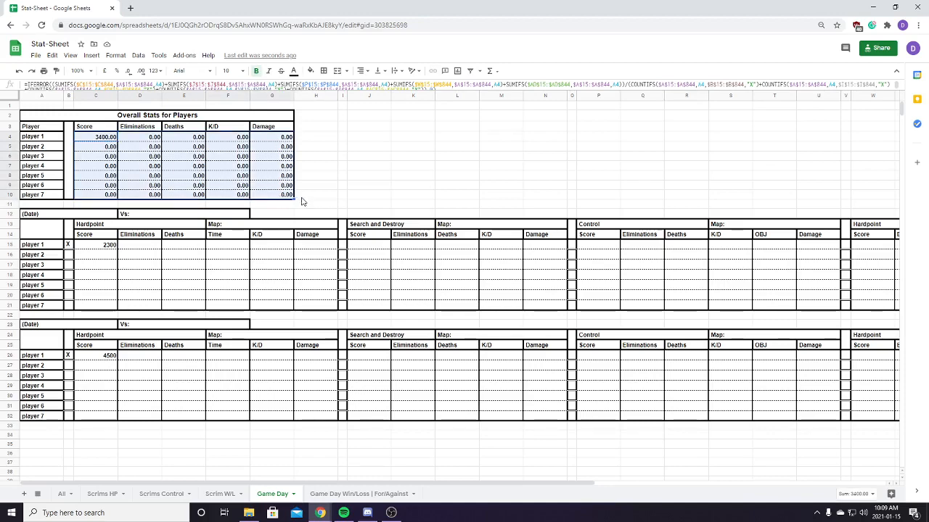
click(301, 197)
click(227, 137)
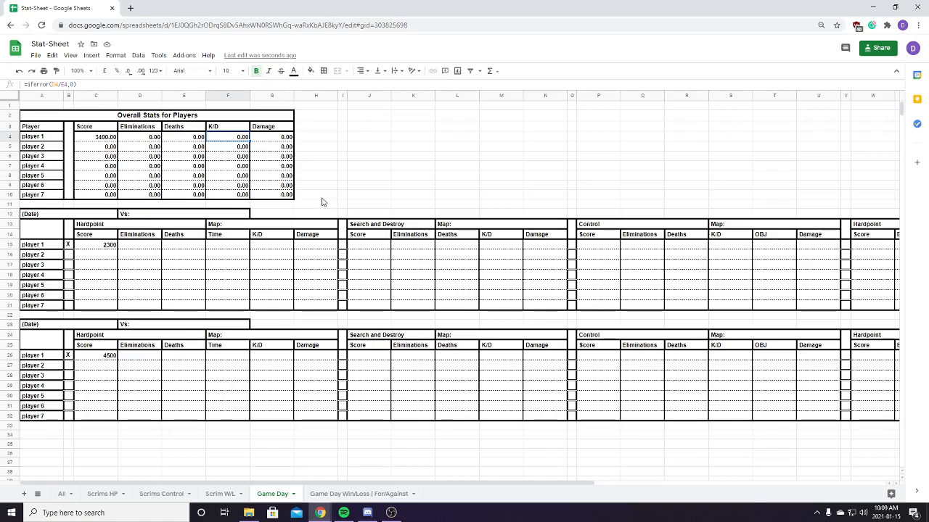
drag(305, 196, 38, 110)
click(38, 110)
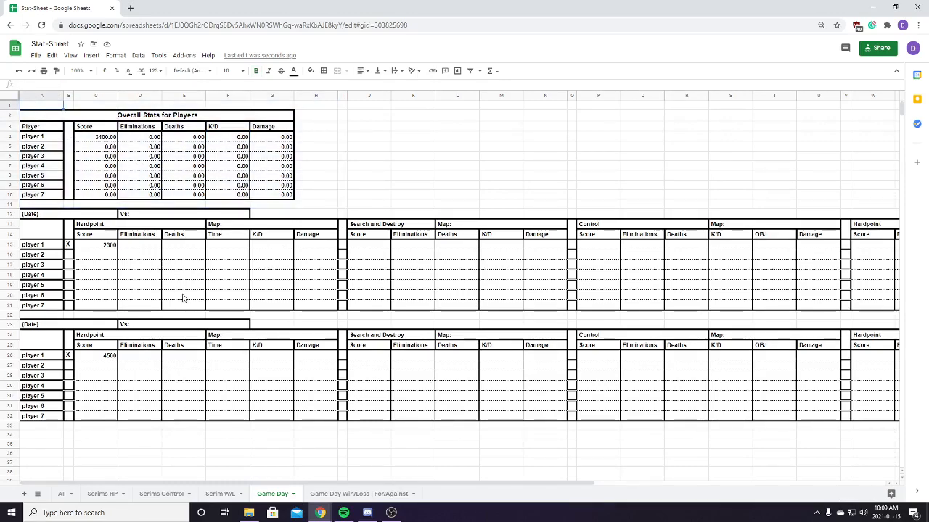
scroll(189, 380, down, 3)
scroll(232, 361, up, 3)
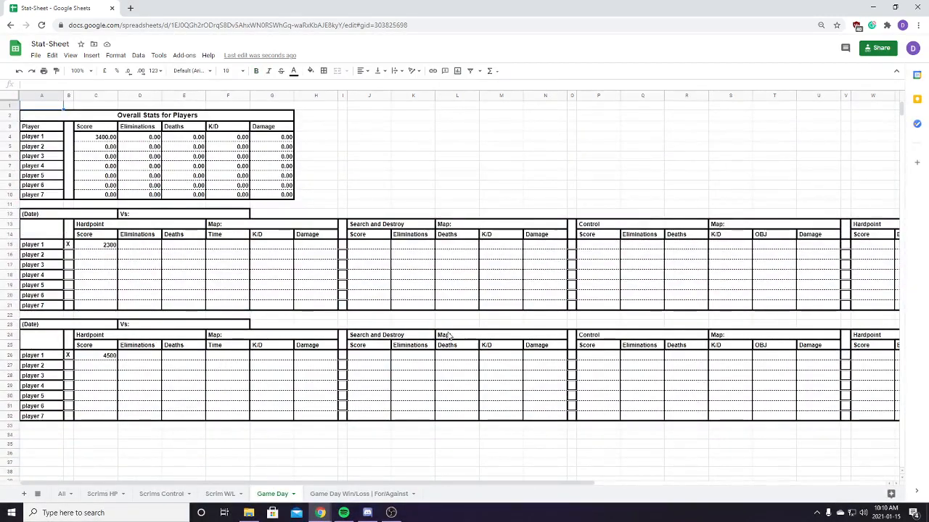
drag(306, 203, 36, 108)
click(37, 109)
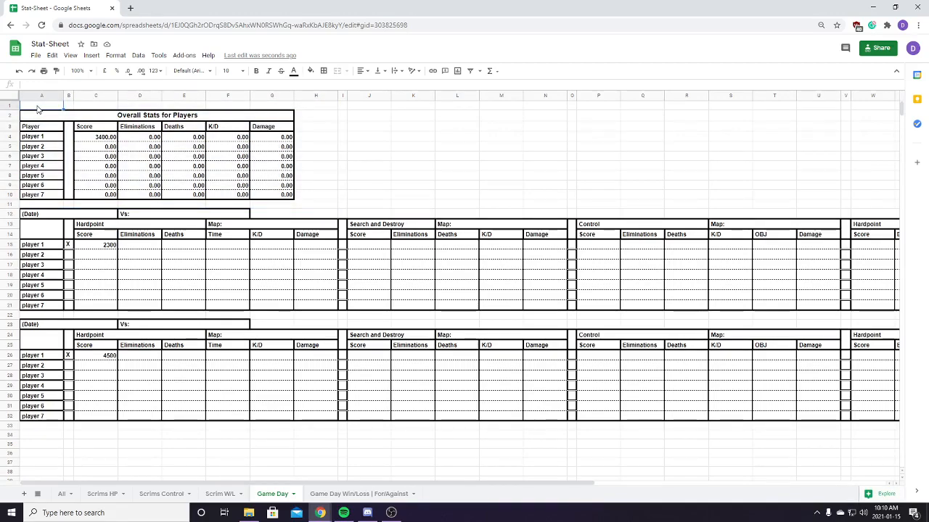
Open the Game Day Win/Loss | For/Against sheet and look over its map and per-series tables
click(357, 495)
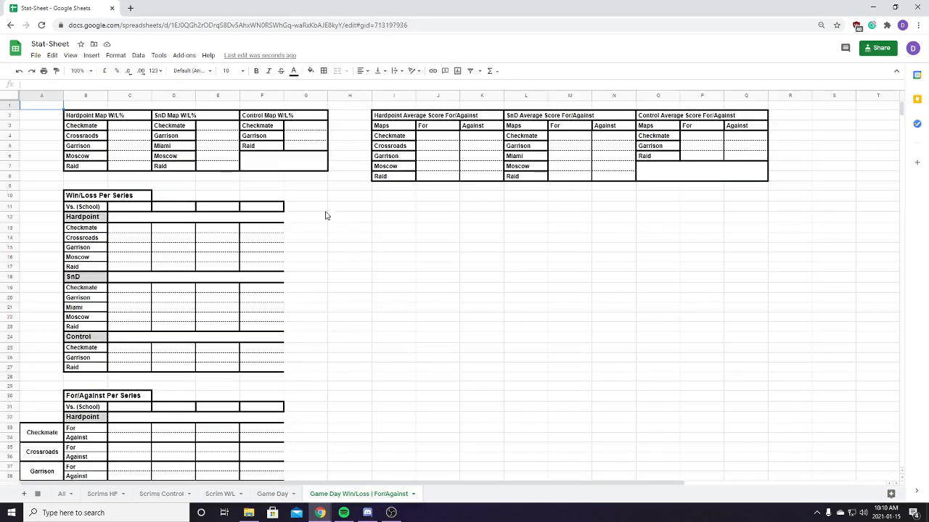
scroll(397, 349, down, 1)
scroll(403, 362, up, 1)
scroll(348, 374, down, 2)
scroll(359, 366, up, 2)
List the sample series maps checkmate, miami, garrison, moscow and raid in R3:R7
click(795, 128)
text(checkmate)
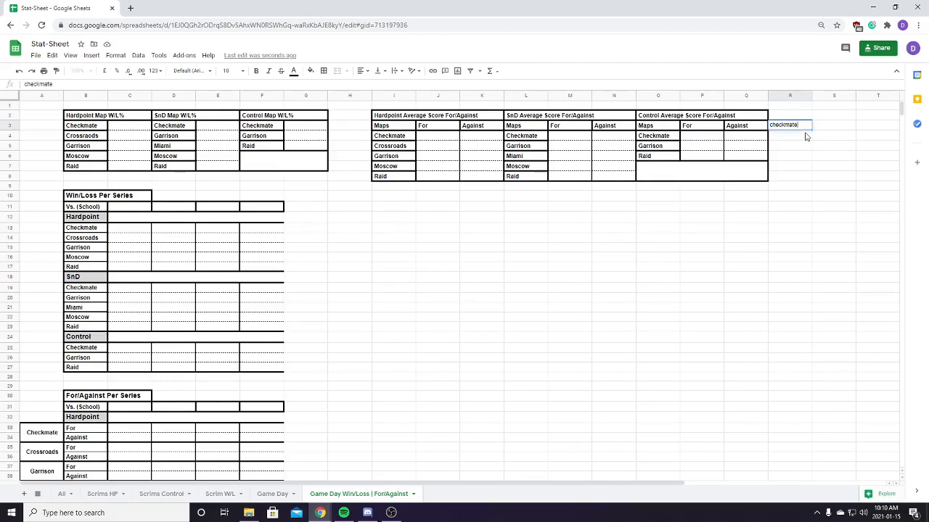
key(Return)
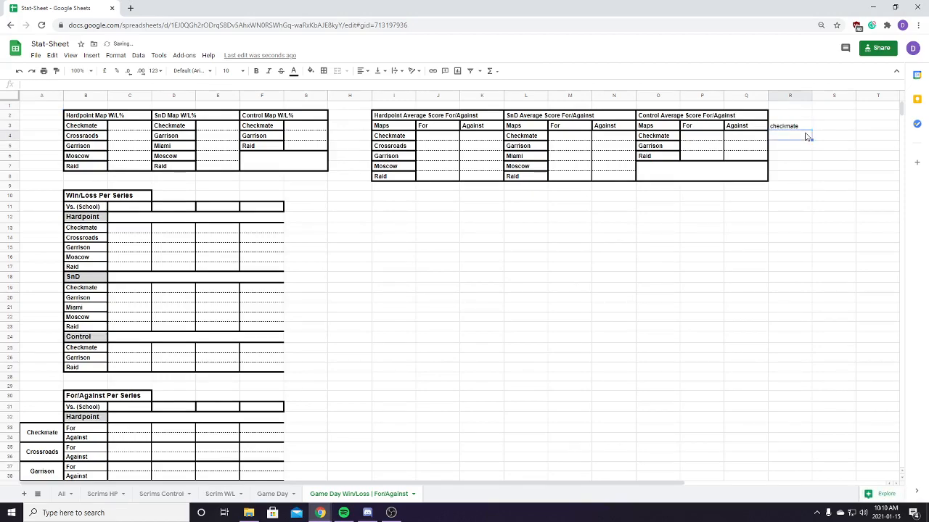
text(miami)
key(Return)
text(gar)
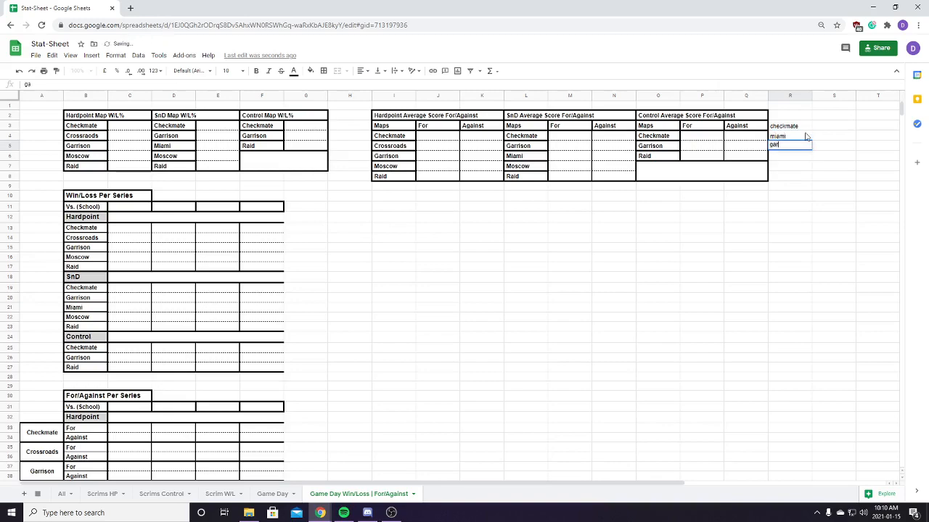
text(rison)
key(Return)
text(moscow)
key(Return)
text(raid)
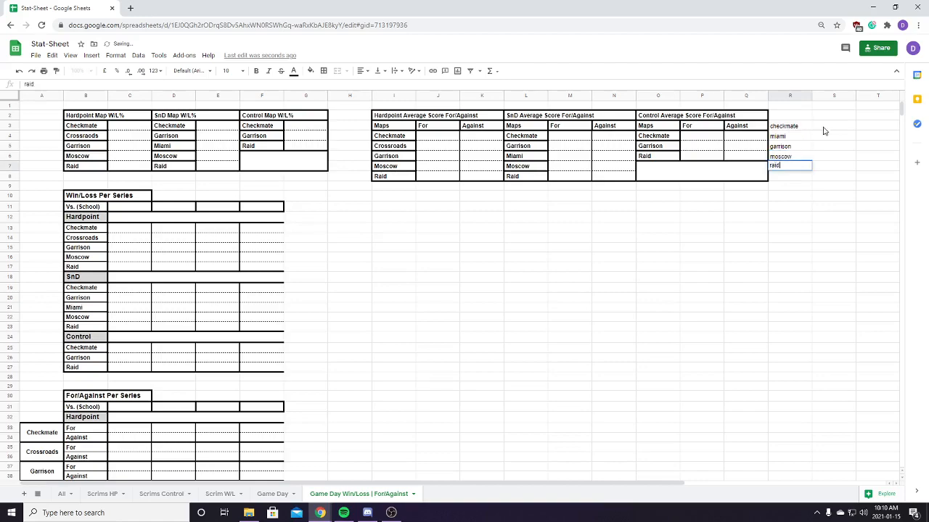
Enter the sample scores 250 and 140 for checkmate, 6 and 5 for miami, and 3 and 0 for garrison in columns S and T
click(833, 128)
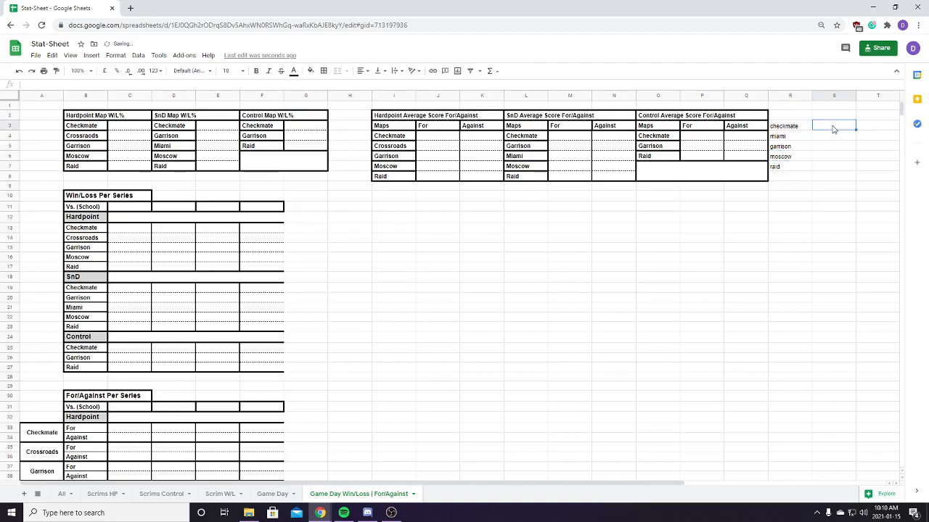
text(250)
key(Tab)
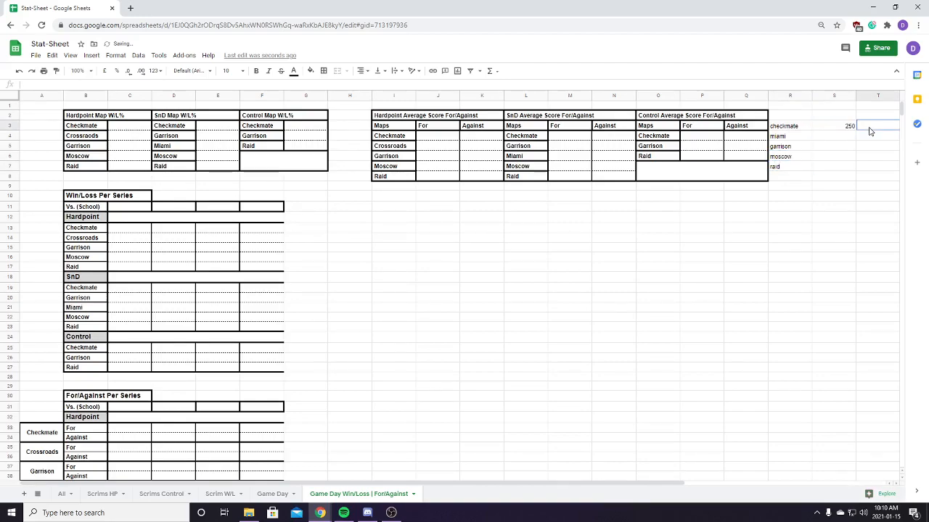
text(140)
click(798, 140)
text(6)
key(Tab)
text(5)
click(796, 151)
text(3)
click(843, 150)
text(0)
Enter the sample scores 100 and 250 for moscow and 6 and 5 for raid in columns S and T
click(794, 159)
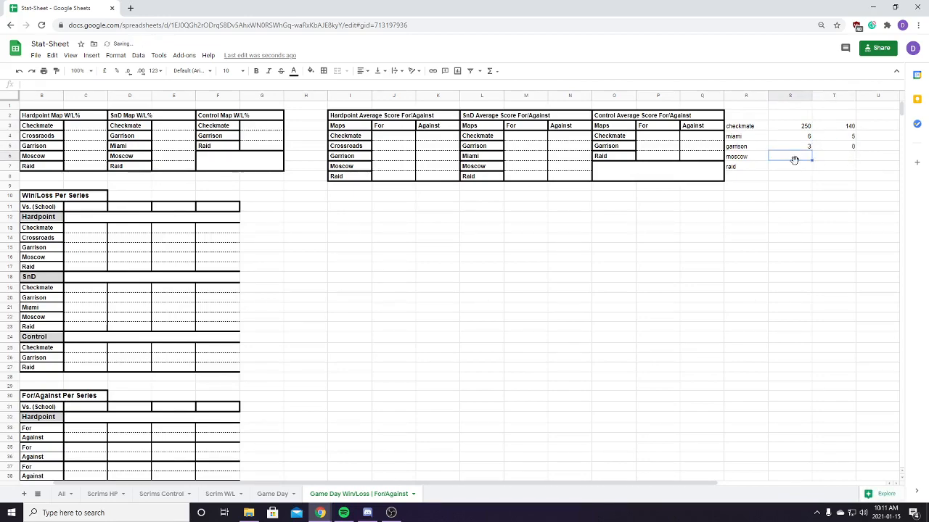
text(100)
click(827, 158)
text(250)
click(784, 169)
text(5)
click(758, 197)
click(343, 477)
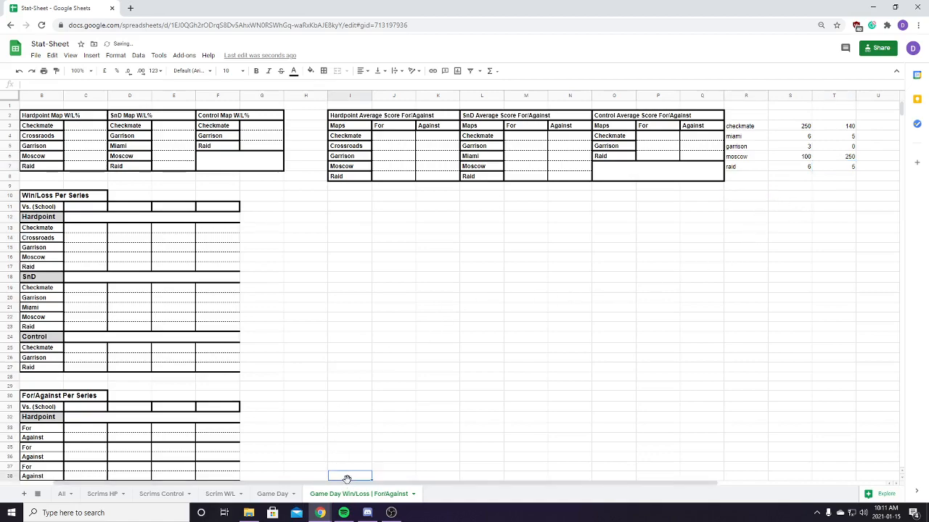
Record wins as 1 for Hardpoint Checkmate in C13 and SnD Miami in C21 of the Win/Loss Per Series table
drag(278, 258, 104, 382)
click(339, 301)
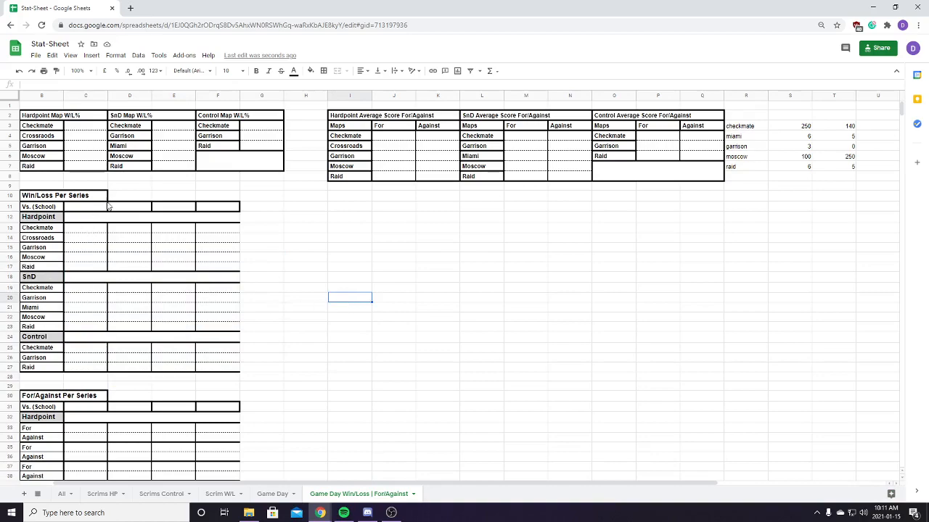
drag(759, 129, 845, 129)
click(84, 229)
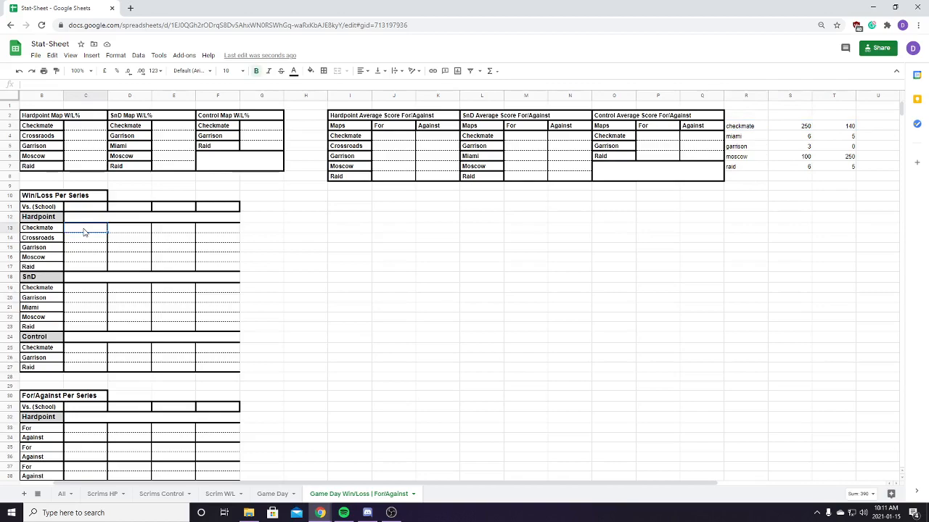
text(1)
click(334, 257)
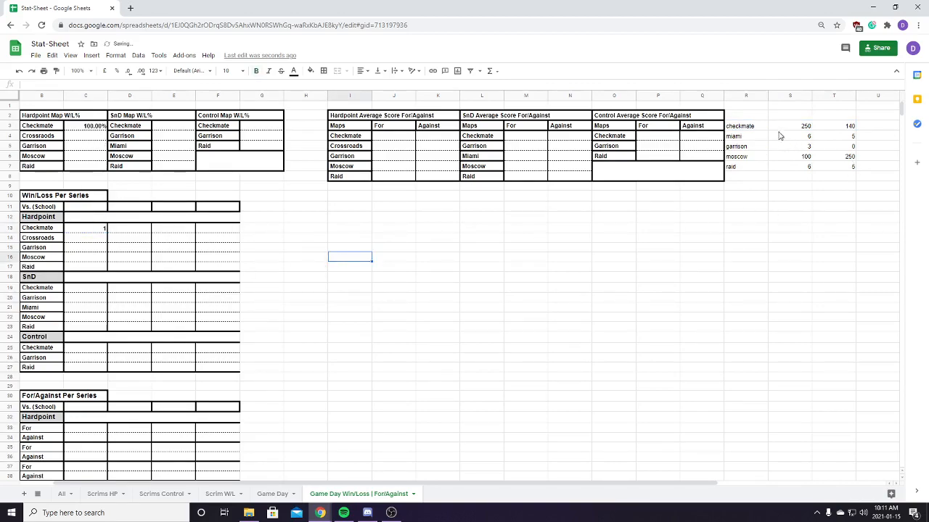
click(80, 309)
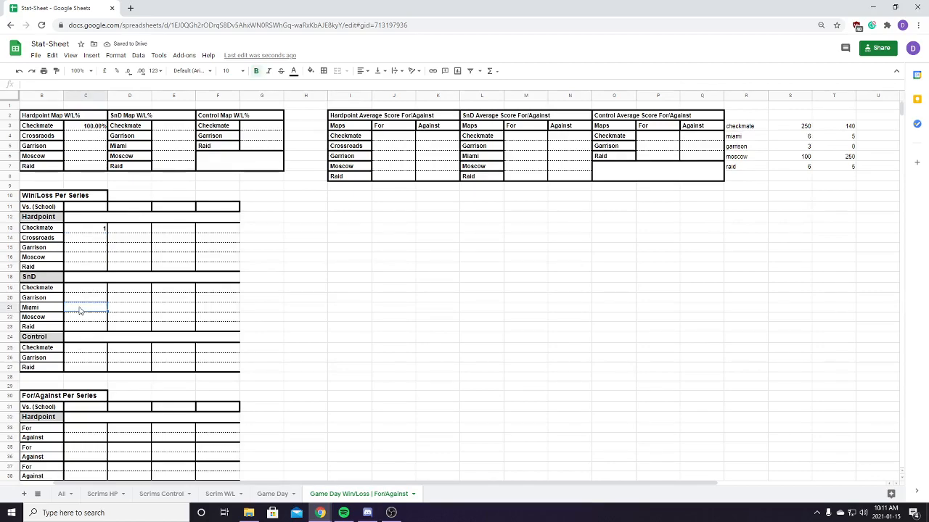
text(1)
click(278, 319)
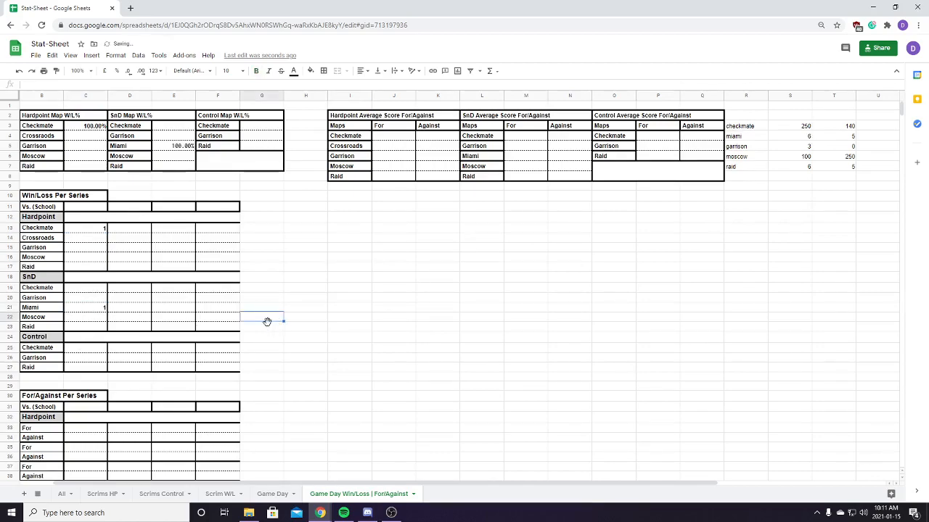
Change the sample garrison score to a loss, with 0 in S5 and 3 in T5
click(784, 149)
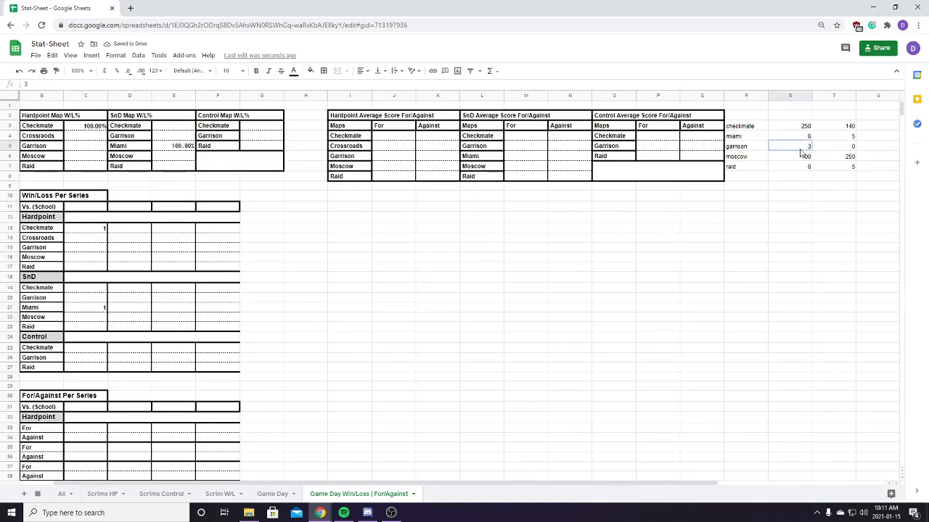
text(0)
click(830, 149)
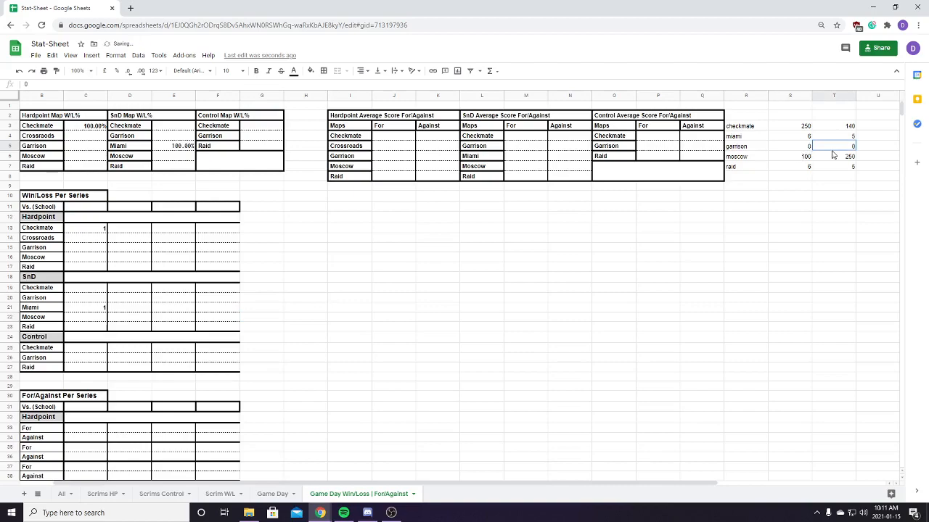
text(3)
click(671, 247)
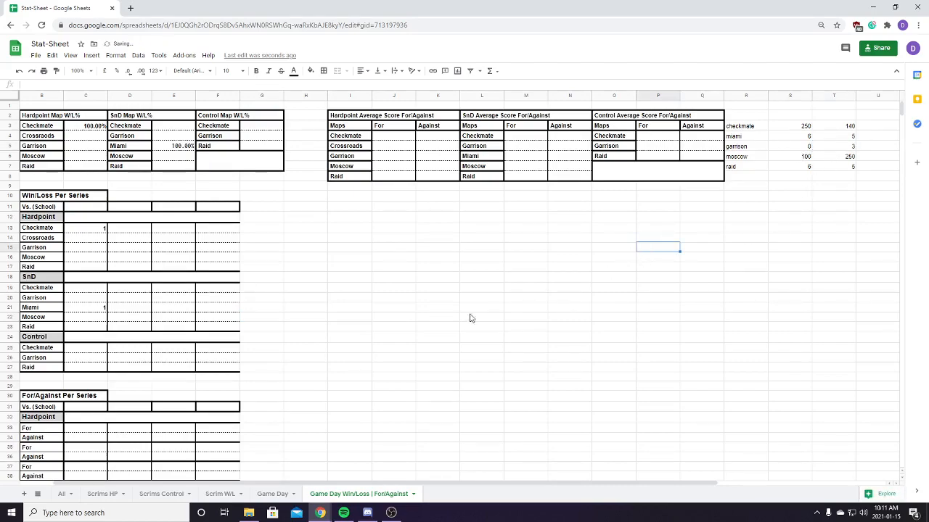
Record the remaining series results: 0 for Control Garrison in C26, 0 for Hardpoint Moscow in C16 and 1 for SnD Raid in C23
click(82, 359)
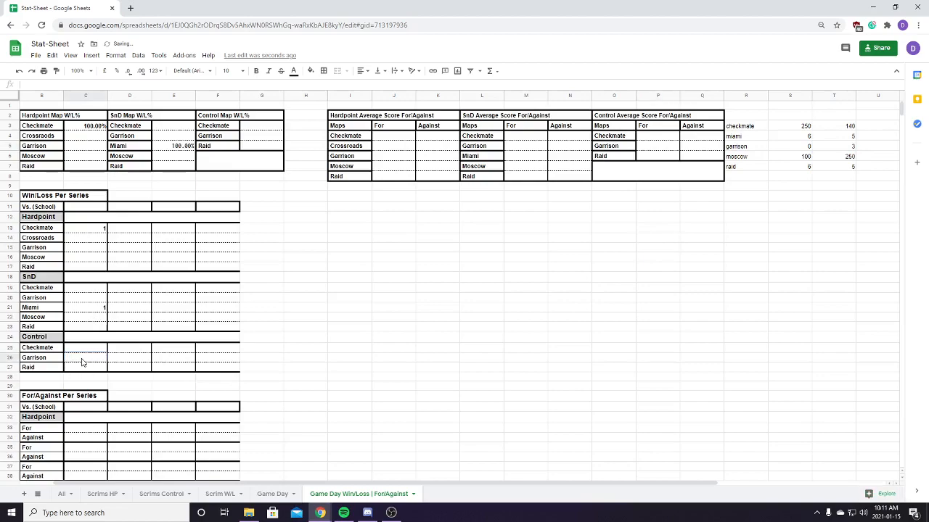
text(0)
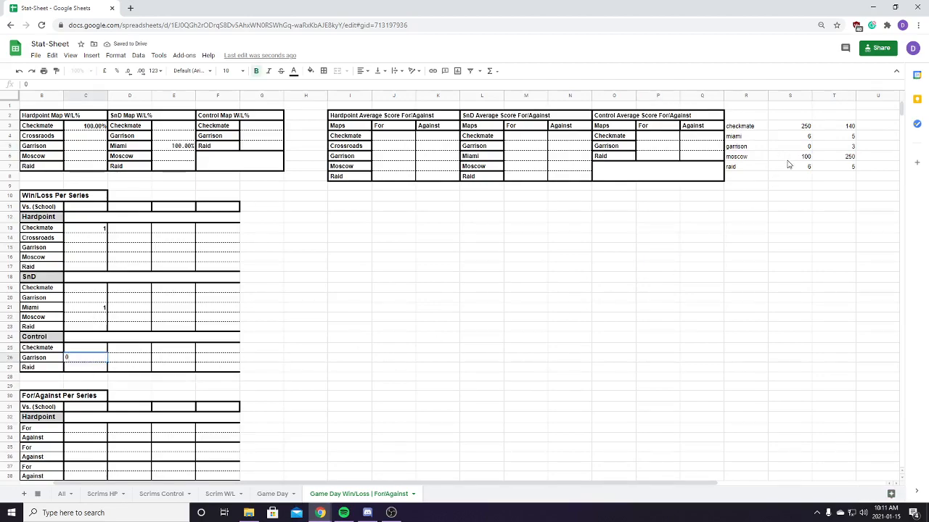
drag(749, 156, 853, 158)
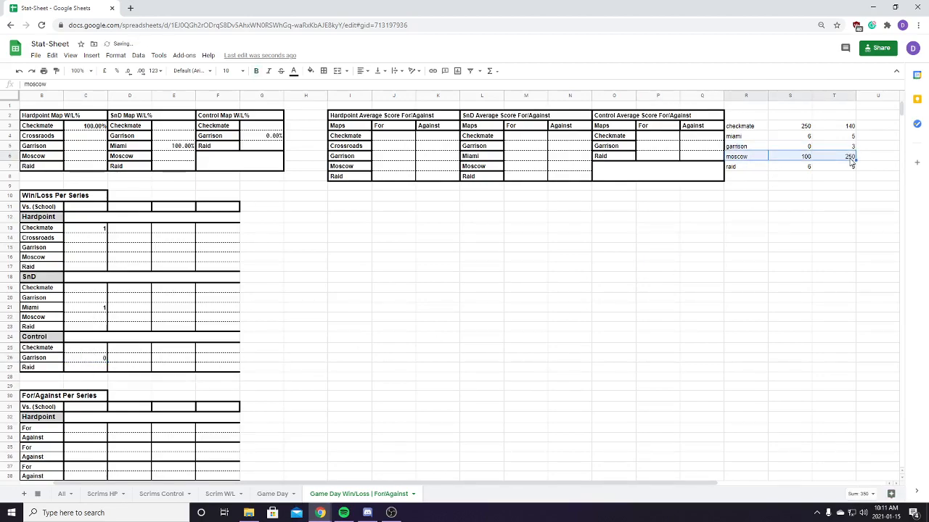
click(91, 255)
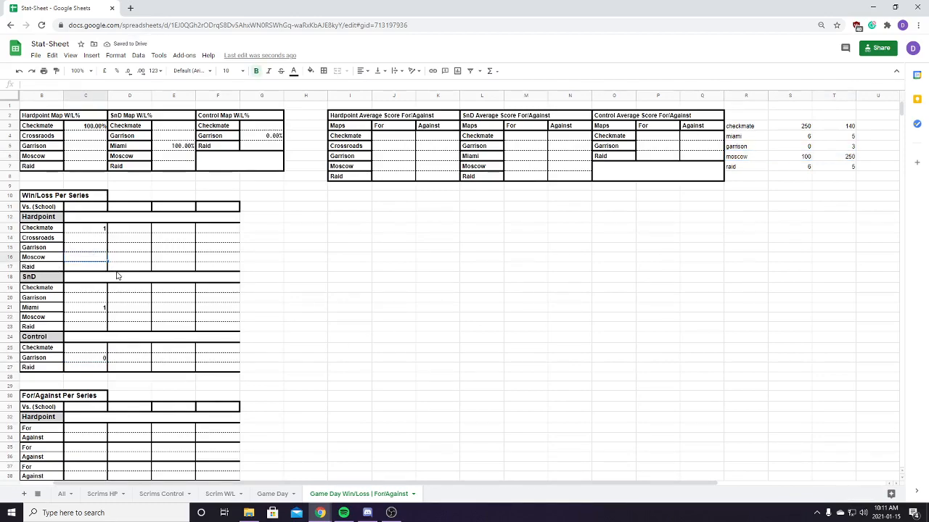
text(0)
click(84, 329)
text(1)
click(347, 326)
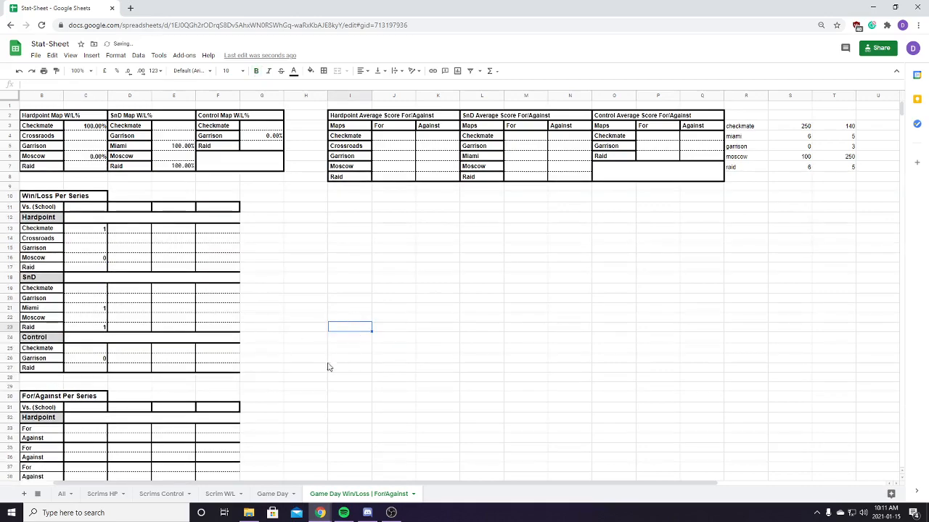
Check the Hardpoint, SnD and Control map W/L% columns and compare the layout with the Scrim W/L sheet
drag(103, 126, 94, 166)
drag(188, 168, 189, 129)
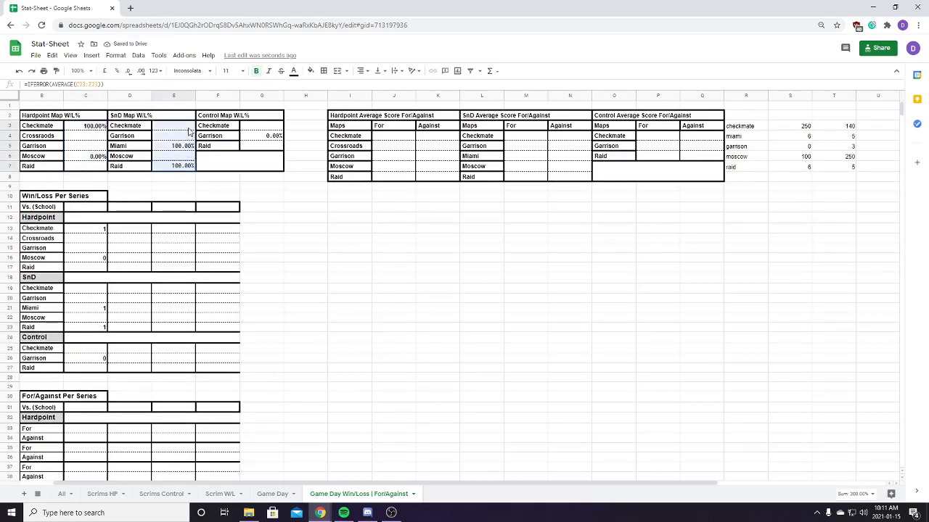
drag(263, 128, 266, 147)
click(357, 208)
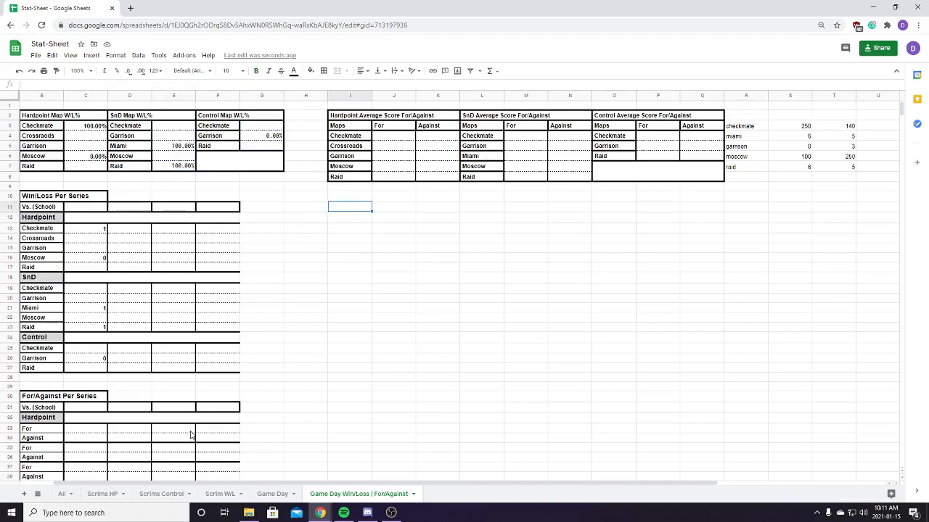
click(222, 495)
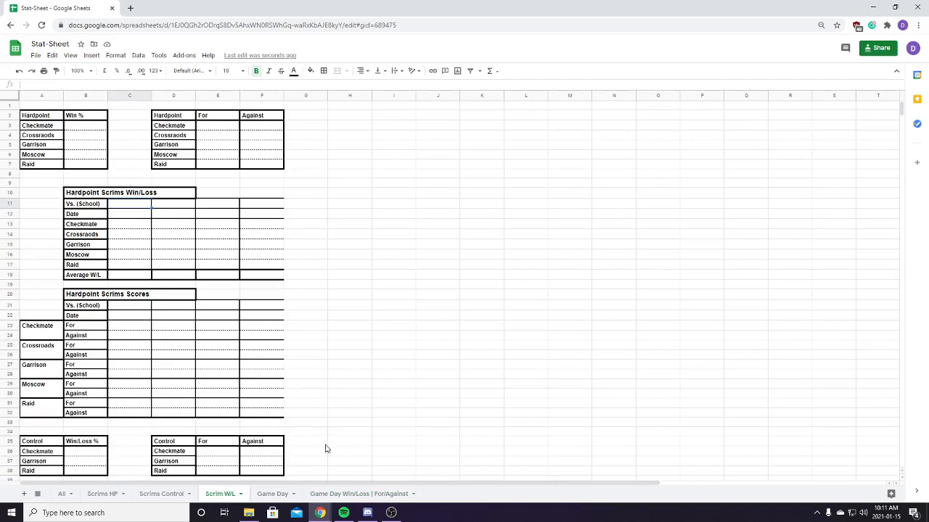
click(353, 494)
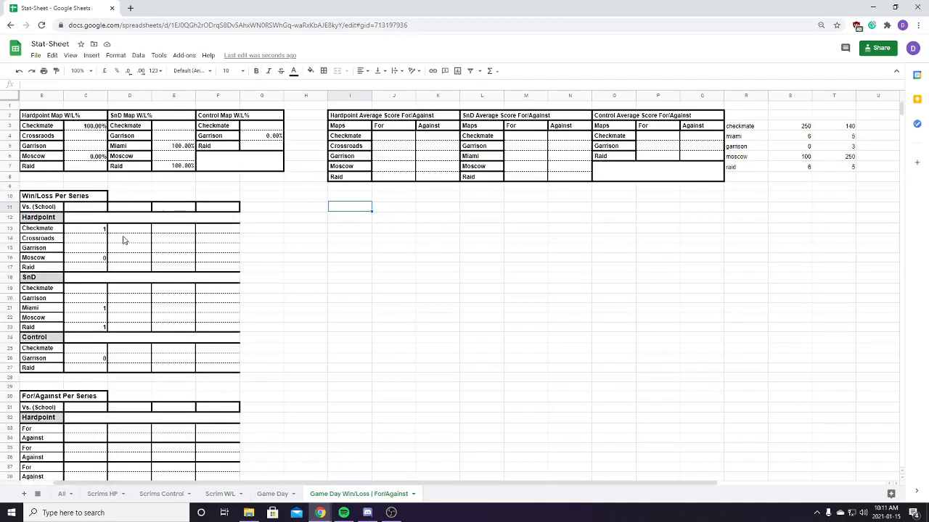
Review the Hardpoint map W/L% column, the For/Against Per Series table and the Hardpoint Checkmate-to-Moscow results in the Win/Loss Per Series table
drag(86, 125, 86, 166)
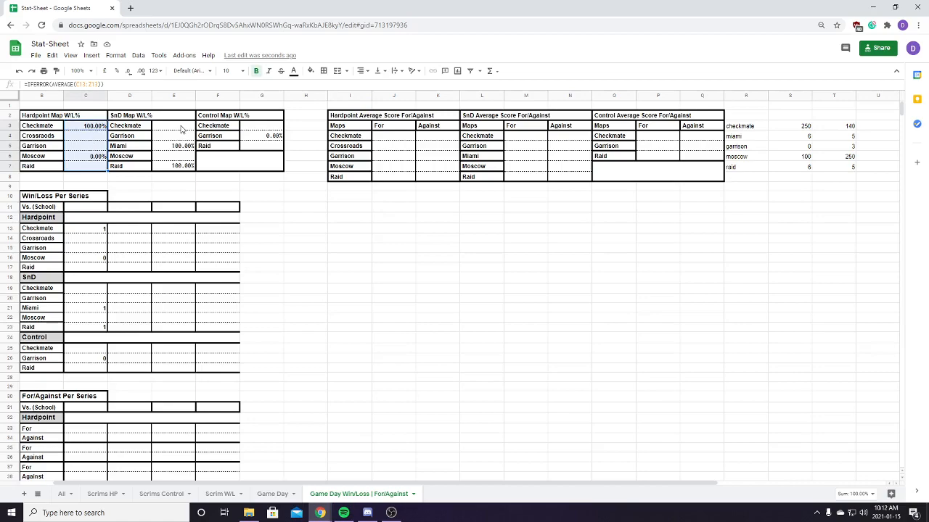
scroll(256, 339, down, 5)
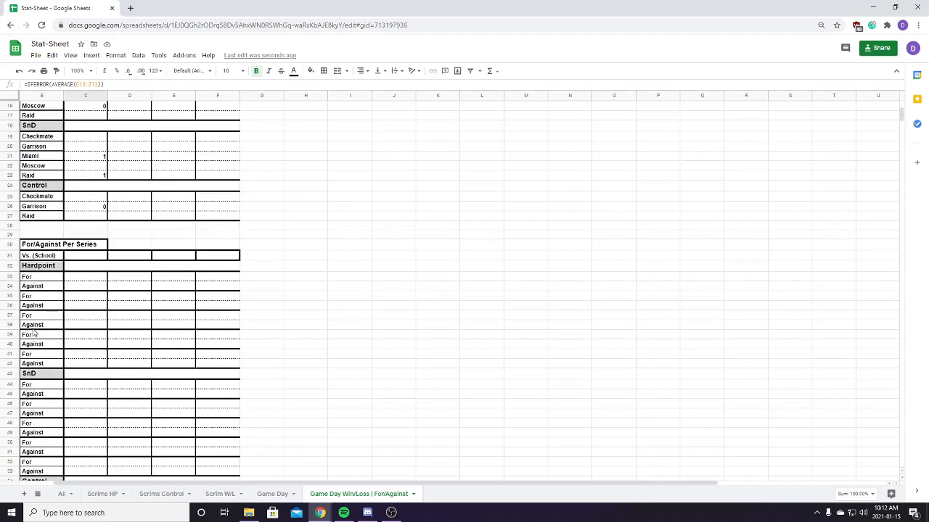
scroll(145, 333, down, 2)
scroll(120, 338, up, 8)
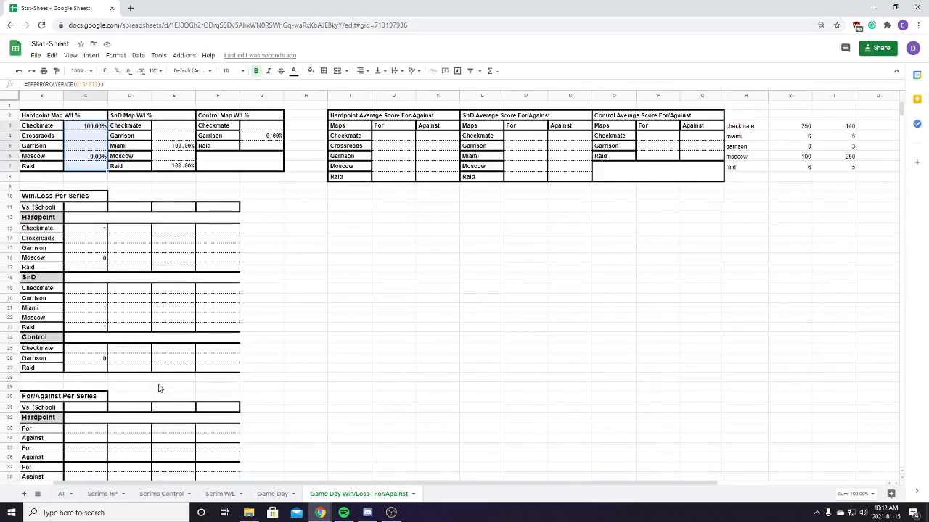
scroll(160, 390, down, 5)
scroll(99, 334, left, 2)
scroll(76, 336, up, 5)
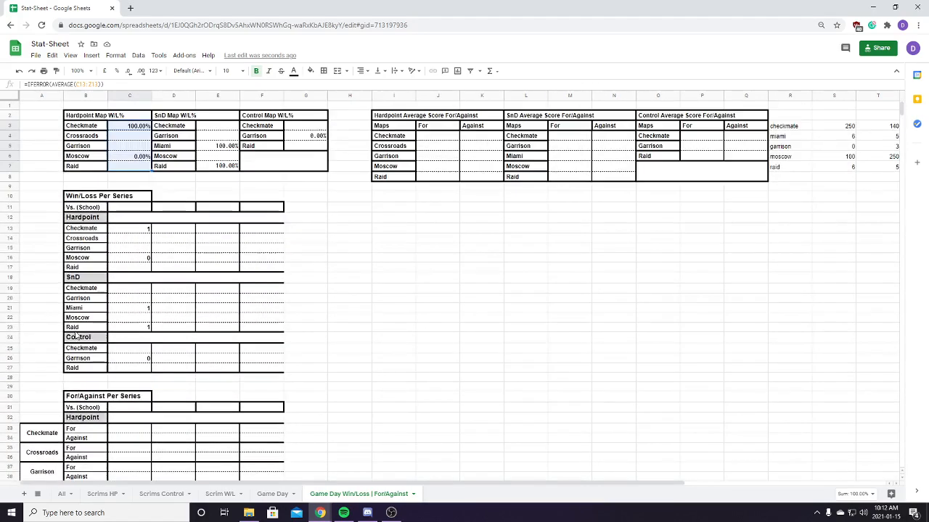
drag(148, 229, 138, 258)
click(170, 259)
click(183, 271)
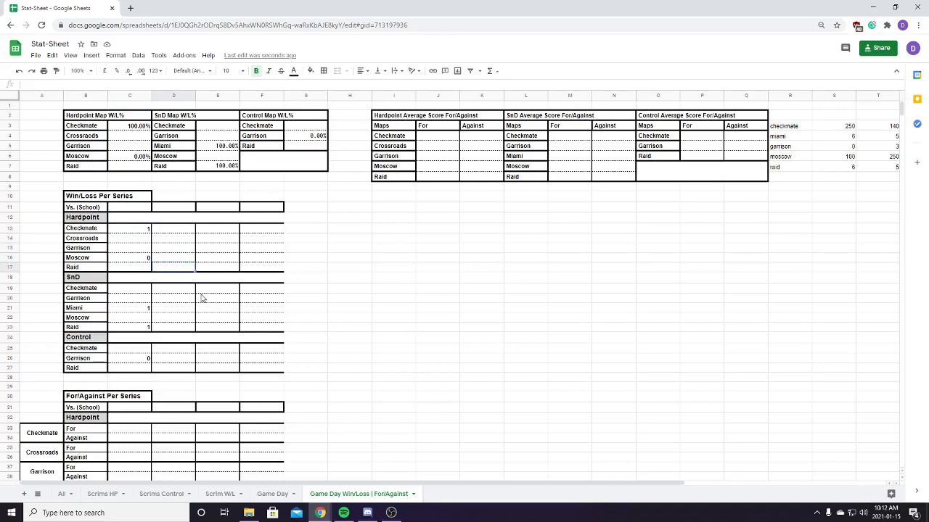
Revisit the Game Day and Game Day Win/Loss sheets, and view the All sheet's templates from its first columns
click(265, 495)
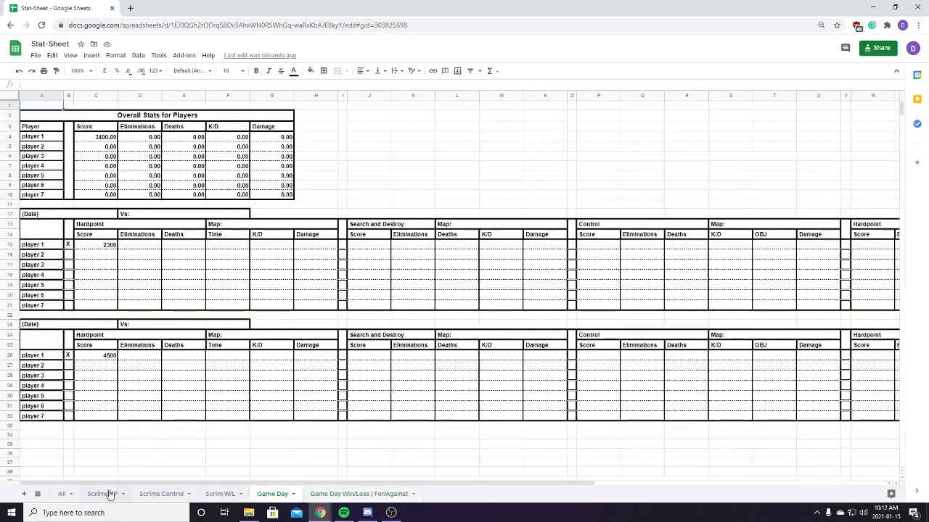
click(340, 496)
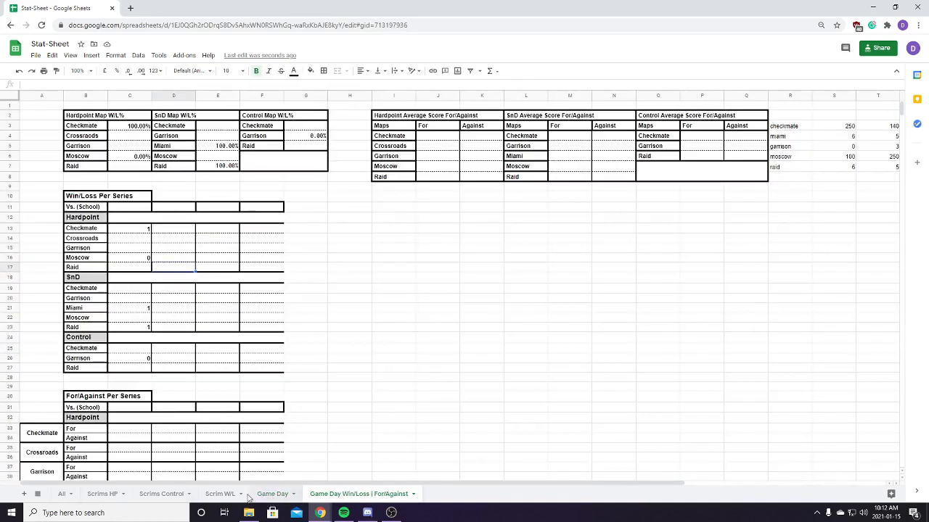
click(59, 495)
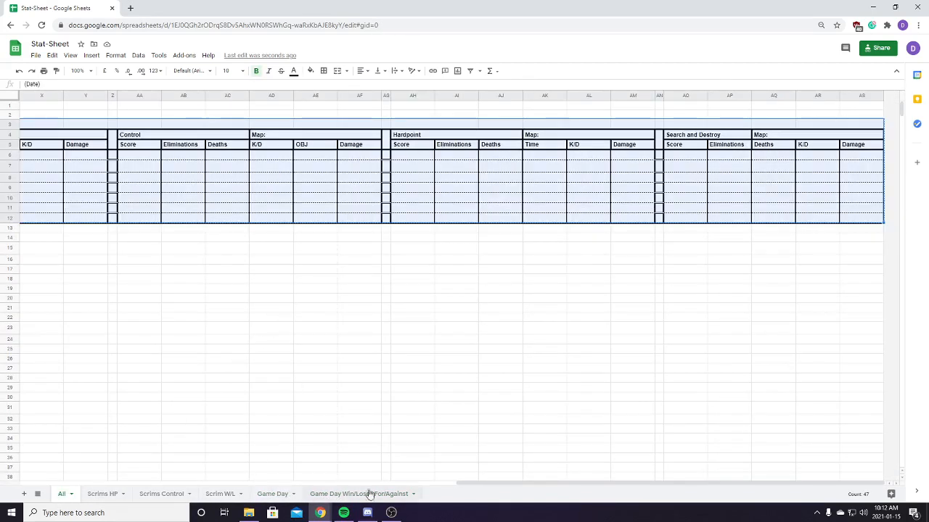
drag(480, 484, 43, 484)
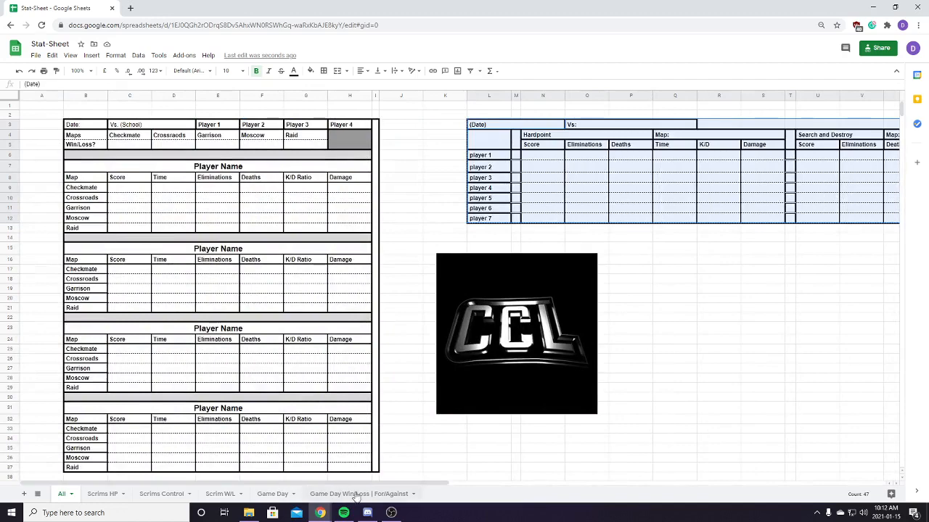